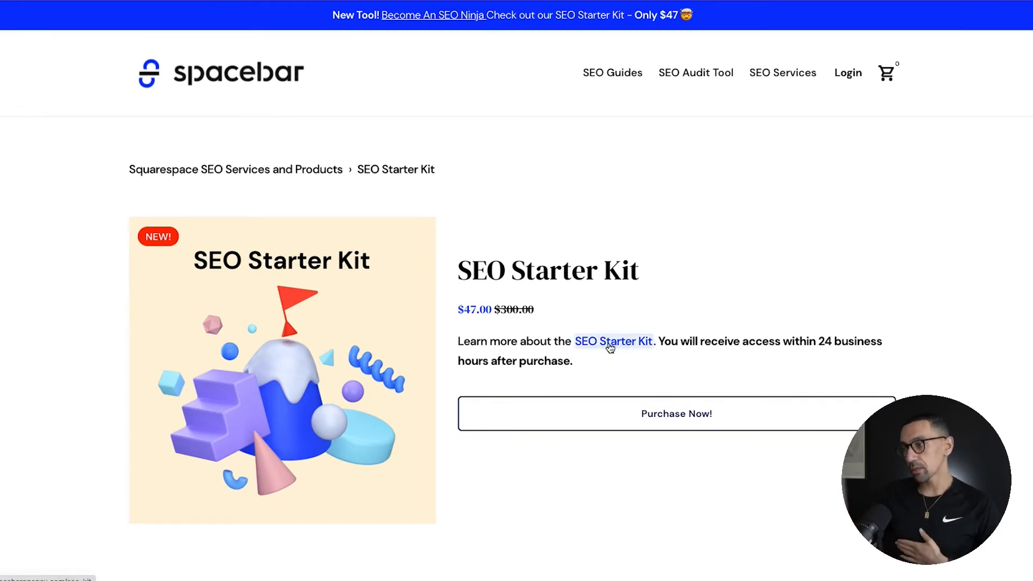
Step: Open the linked SEO Starter Kit overview page and examine its video, description, pricing and included items
click(610, 347)
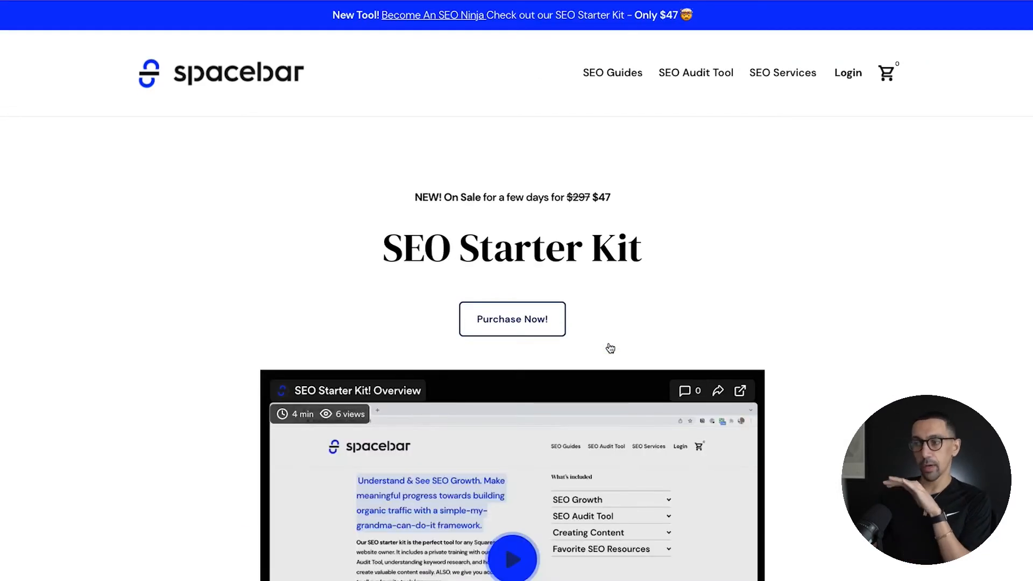
scroll(225, 344, down, 10)
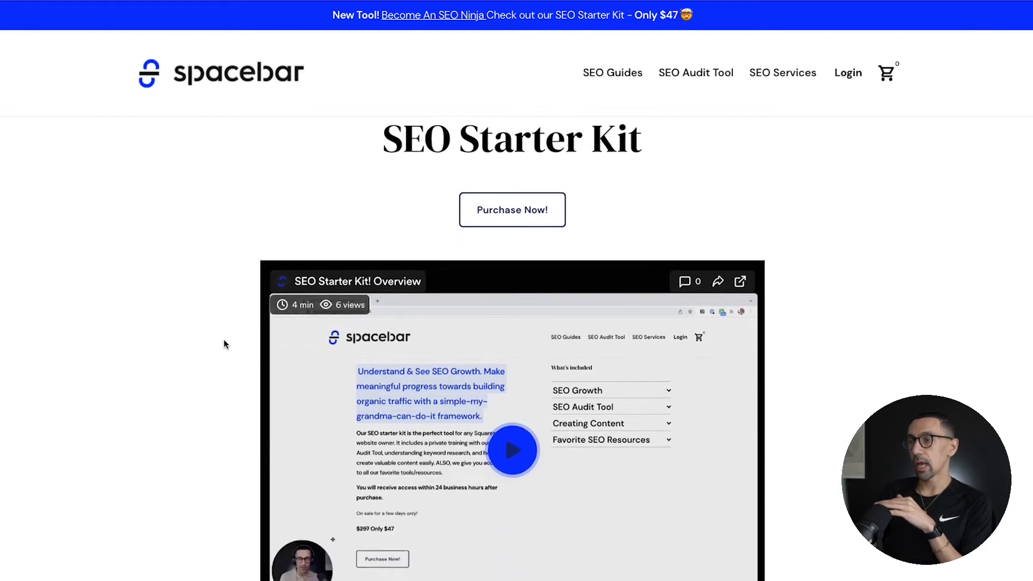
scroll(225, 344, up, 2)
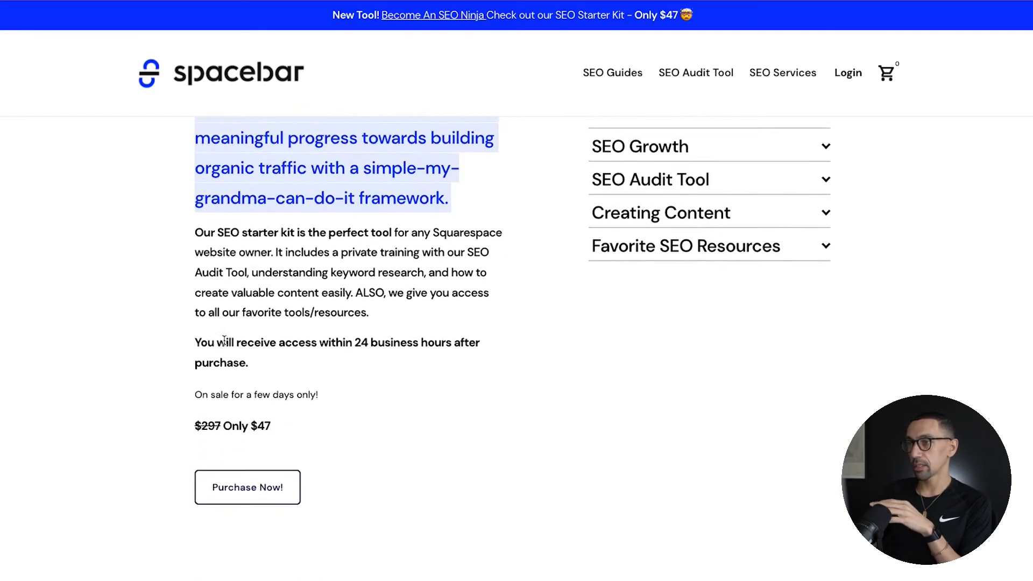
scroll(225, 344, down, 4)
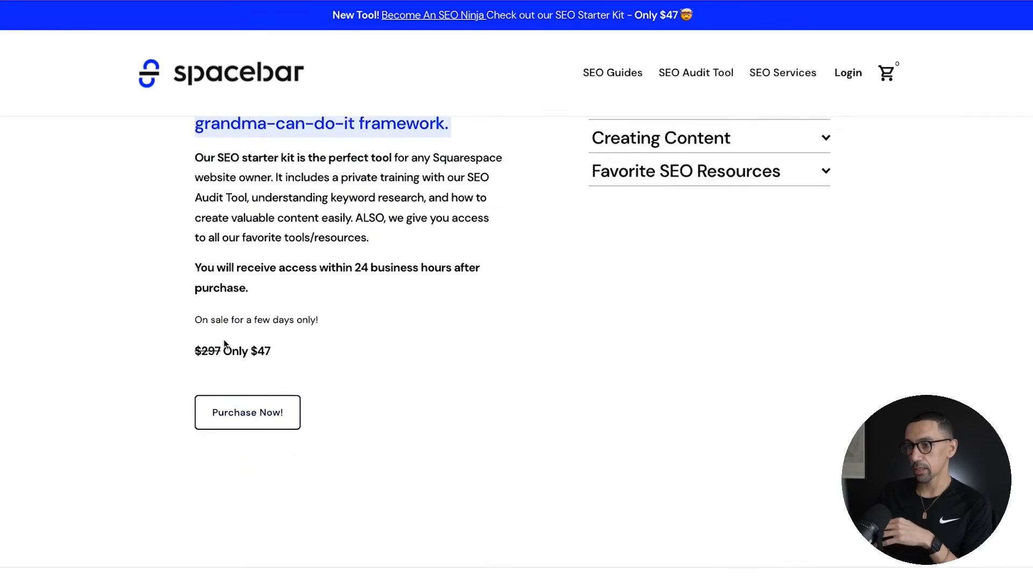
scroll(225, 344, up, 1)
scroll(225, 344, down, 3)
scroll(225, 344, up, 10)
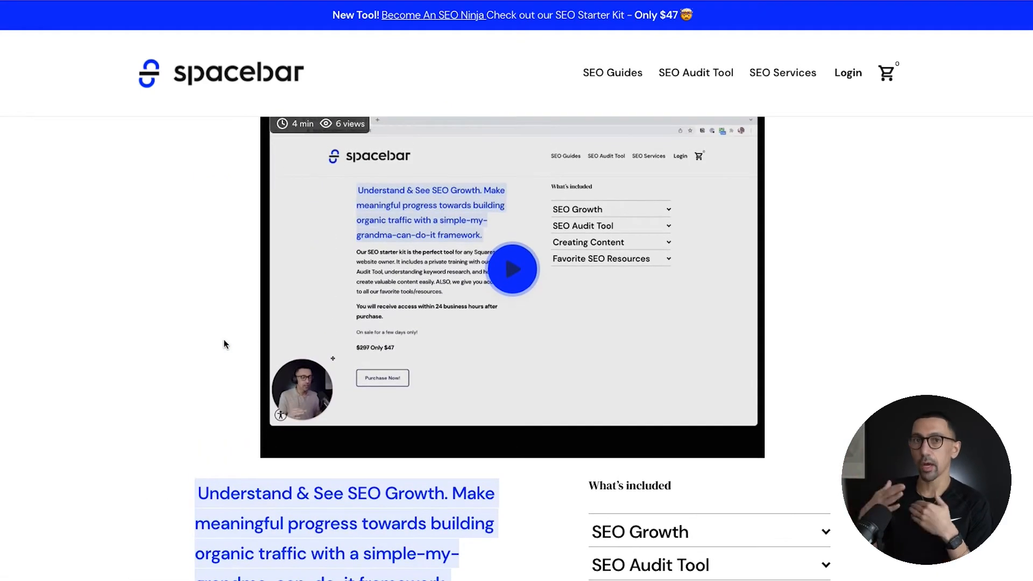
scroll(225, 344, up, 1)
scroll(225, 344, up, 2)
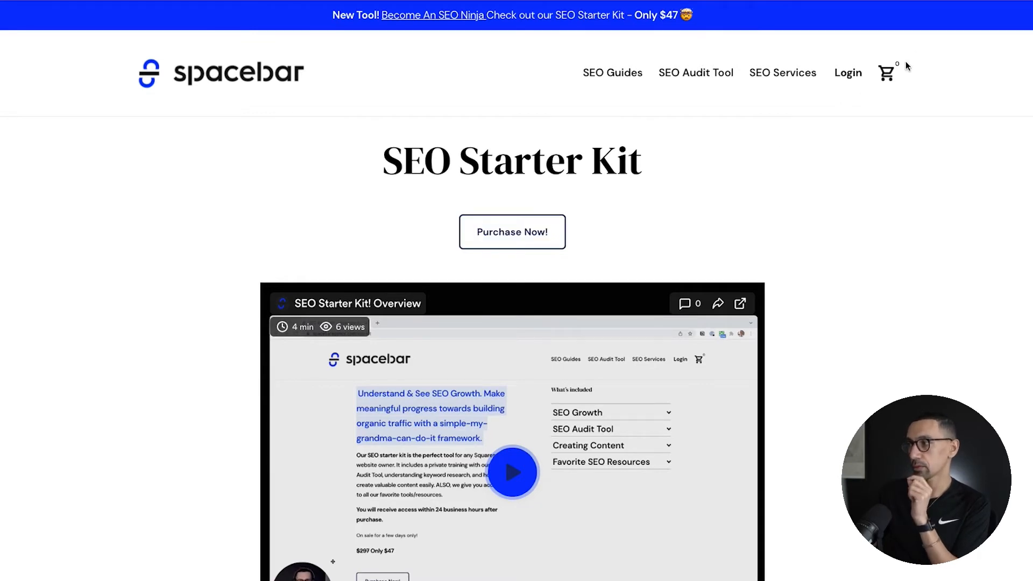
Step: Submit the SEO Starter Kit purchase form with the Notion email filled in, and open the cart
click(495, 235)
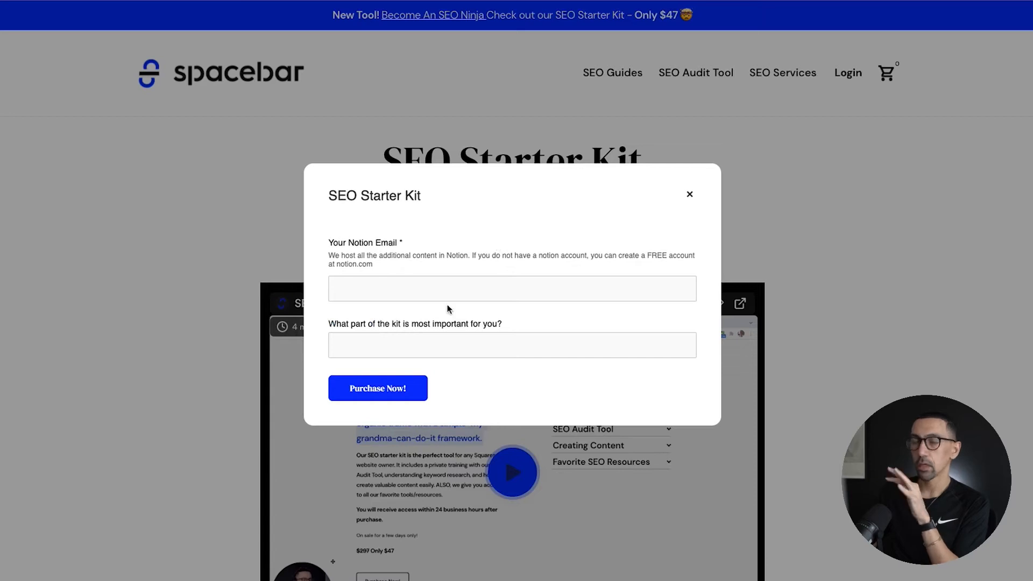
click(377, 287)
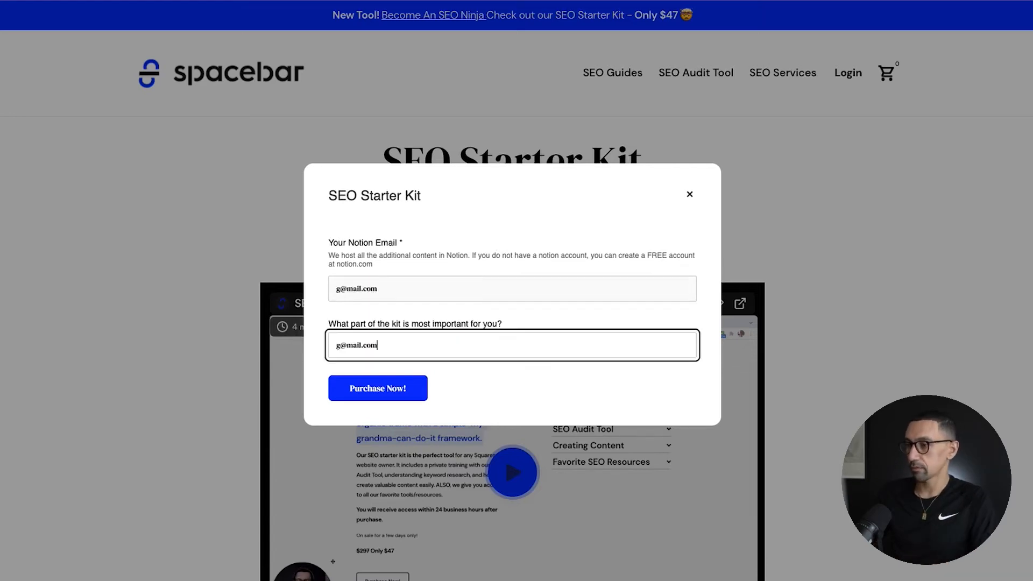
click(369, 388)
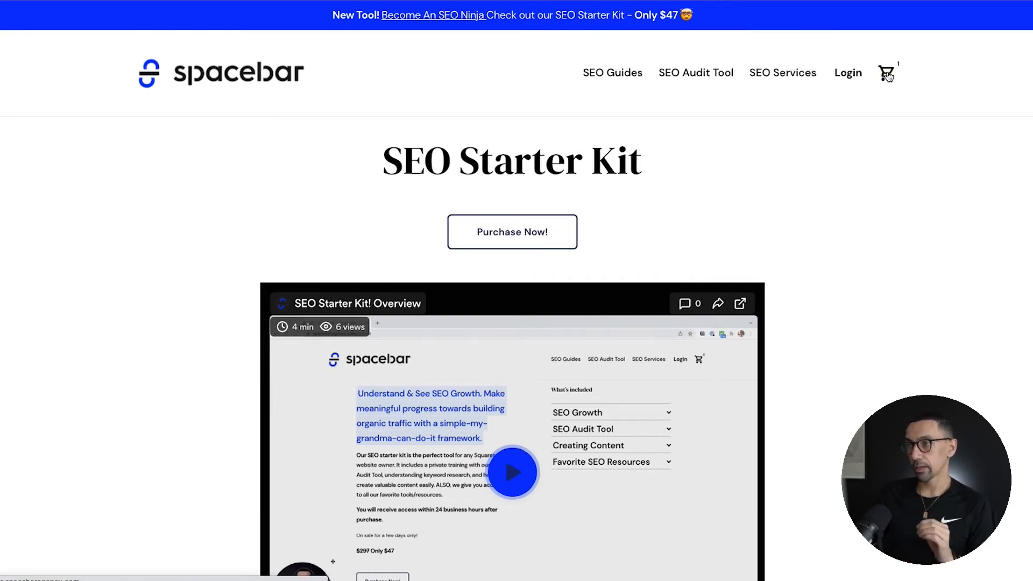
click(887, 75)
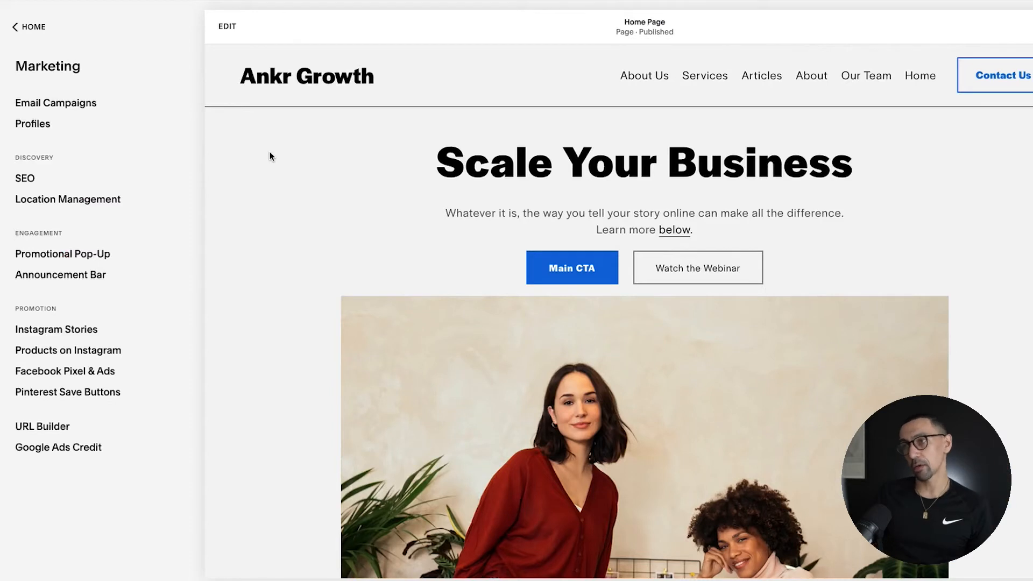
Step: In the Squarespace site editor, leave Marketing and open the unlinked Store page from the site's pages
click(22, 27)
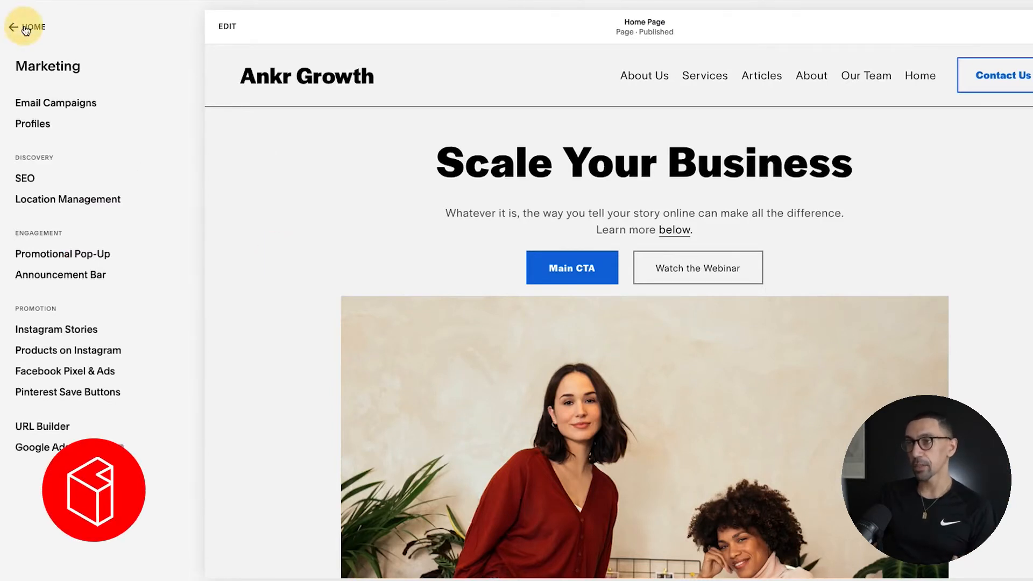
click(53, 105)
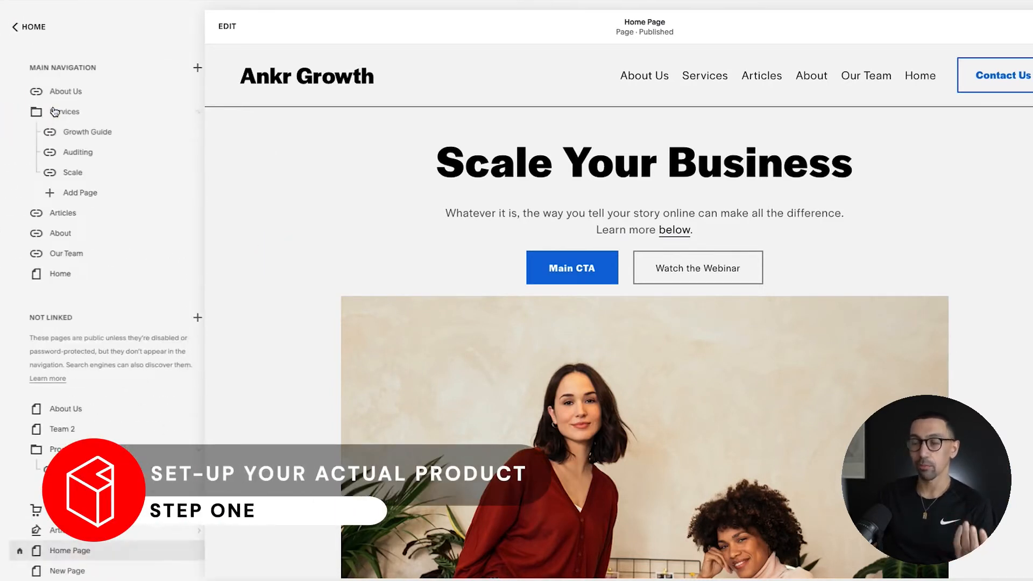
scroll(141, 345, down, 3)
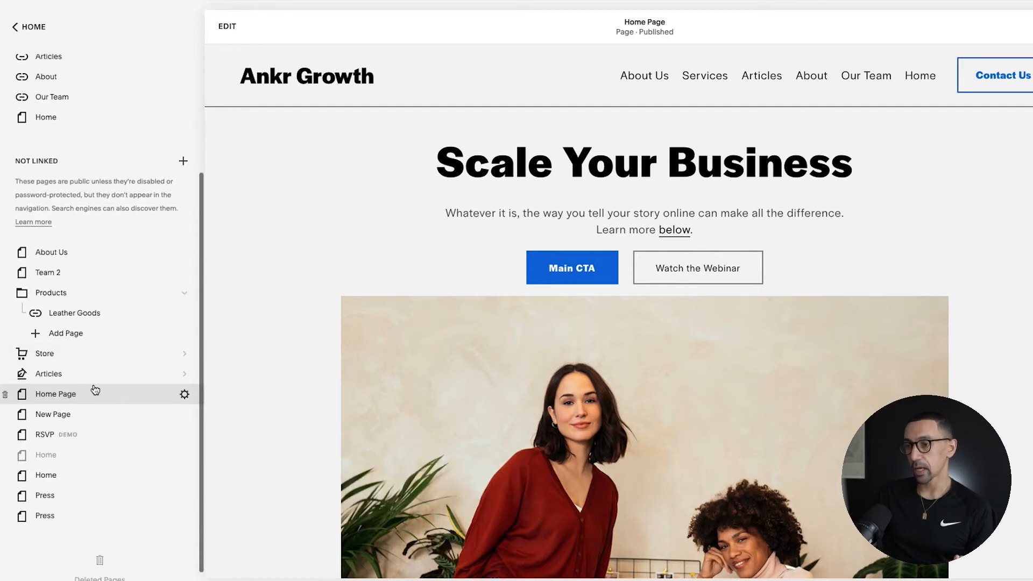
click(64, 356)
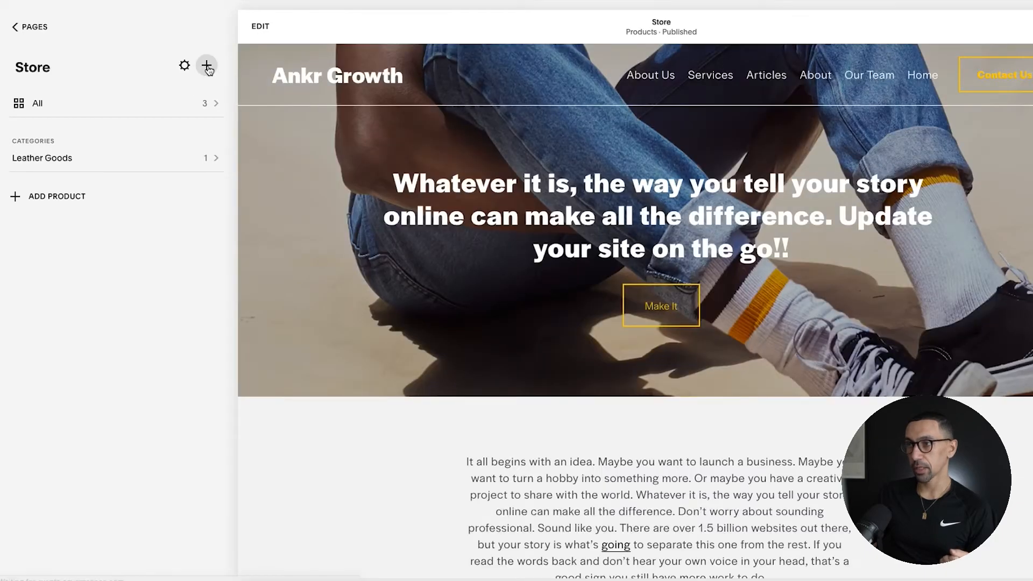
Step: Create and publish a physical product named "Here is our sample product" with an image, price $999.00, sale price $799.00 and unlimited quantity
click(207, 65)
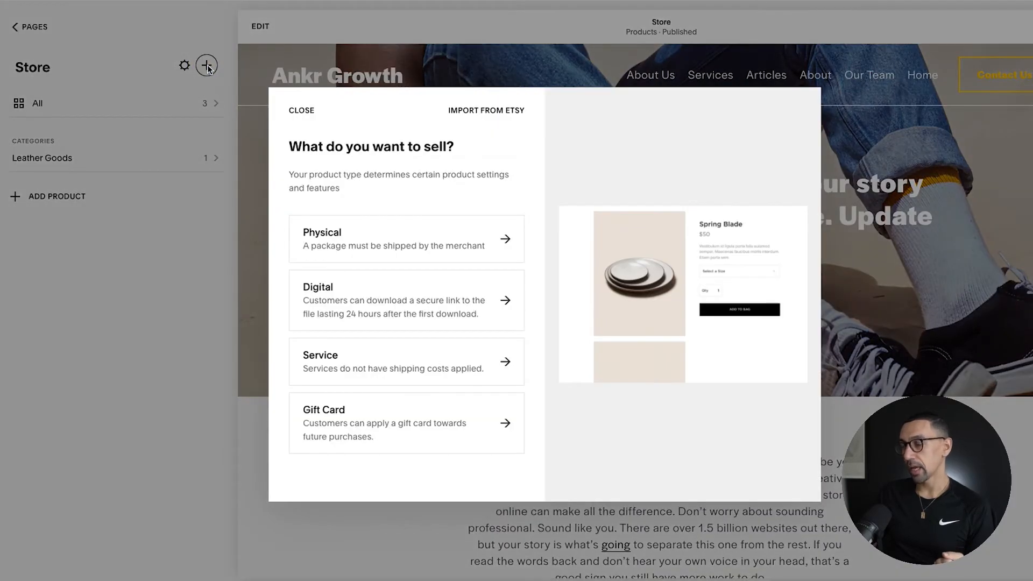
click(424, 244)
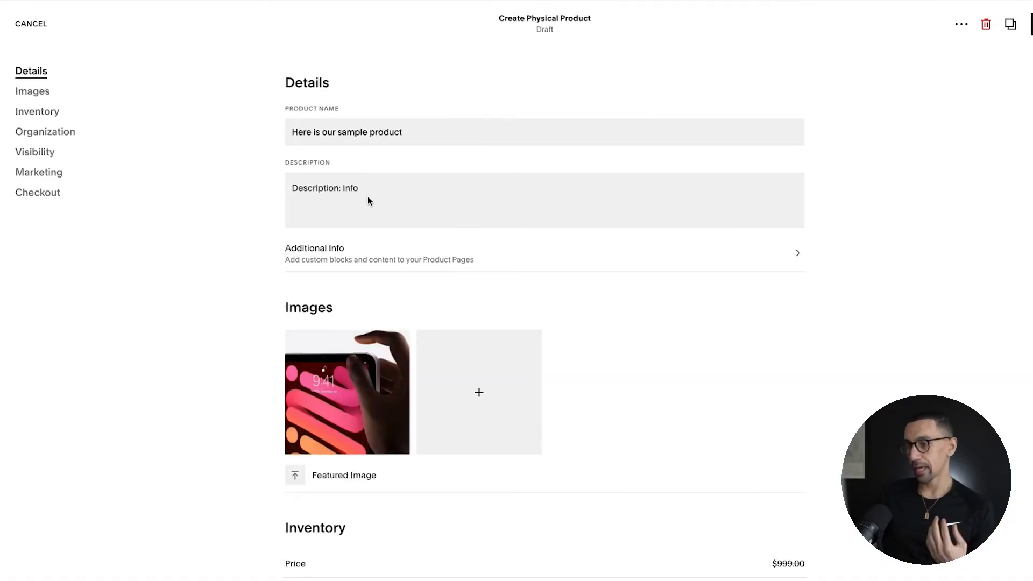
scroll(348, 372, down, 1)
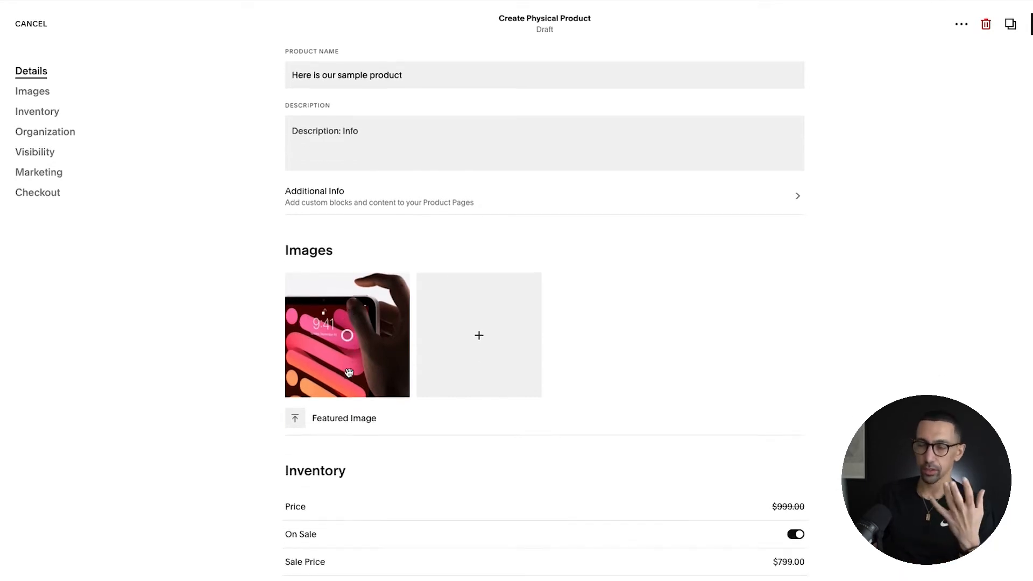
scroll(348, 372, down, 3)
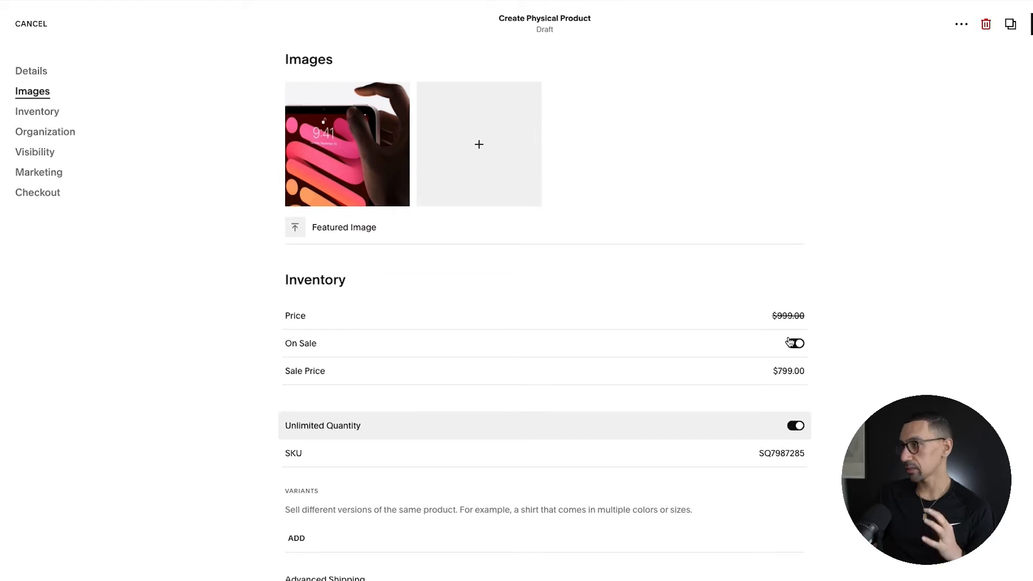
scroll(624, 373, down, 5)
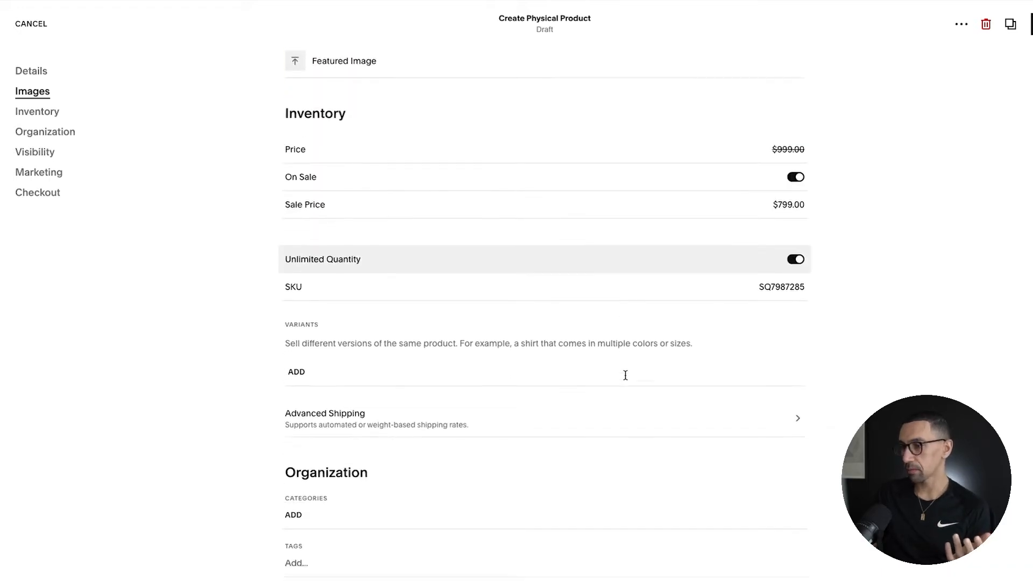
click(1030, 24)
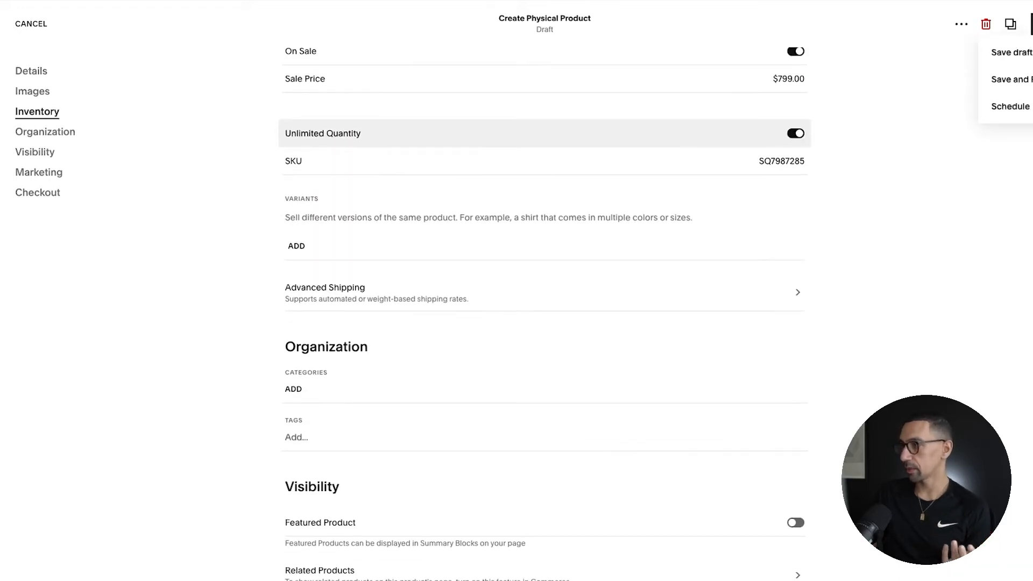
click(1026, 79)
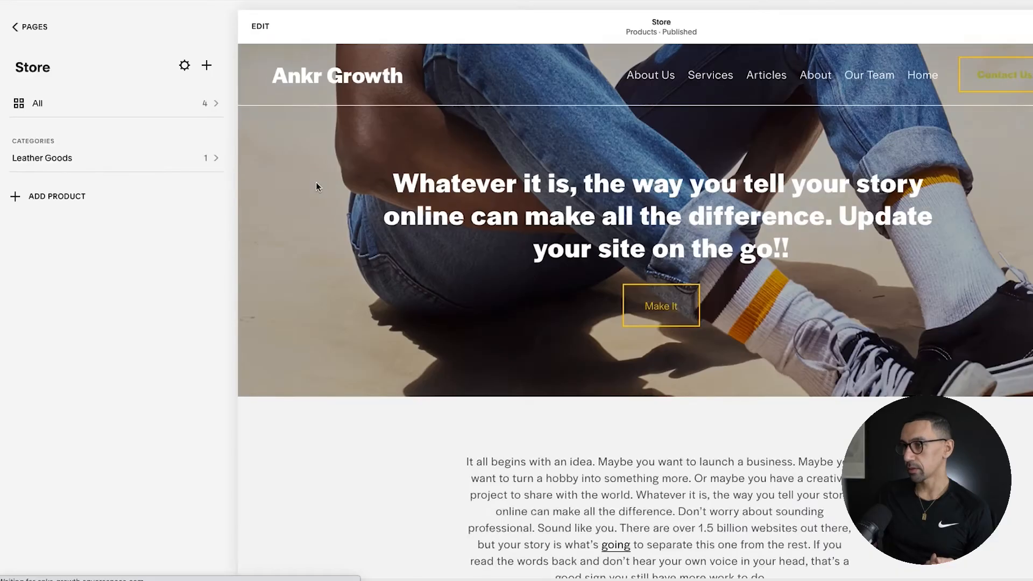
scroll(401, 266, down, 15)
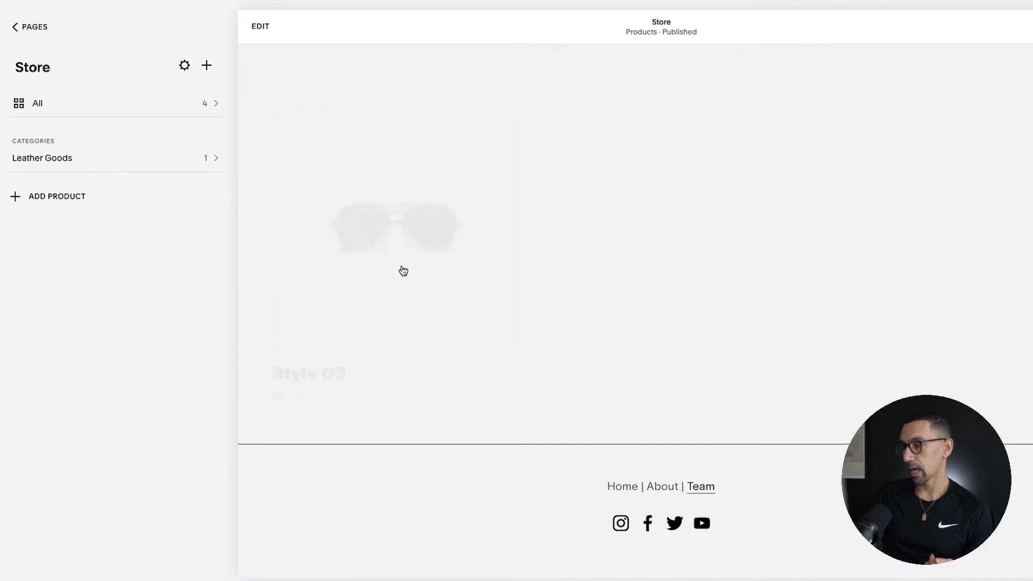
scroll(403, 270, up, 3)
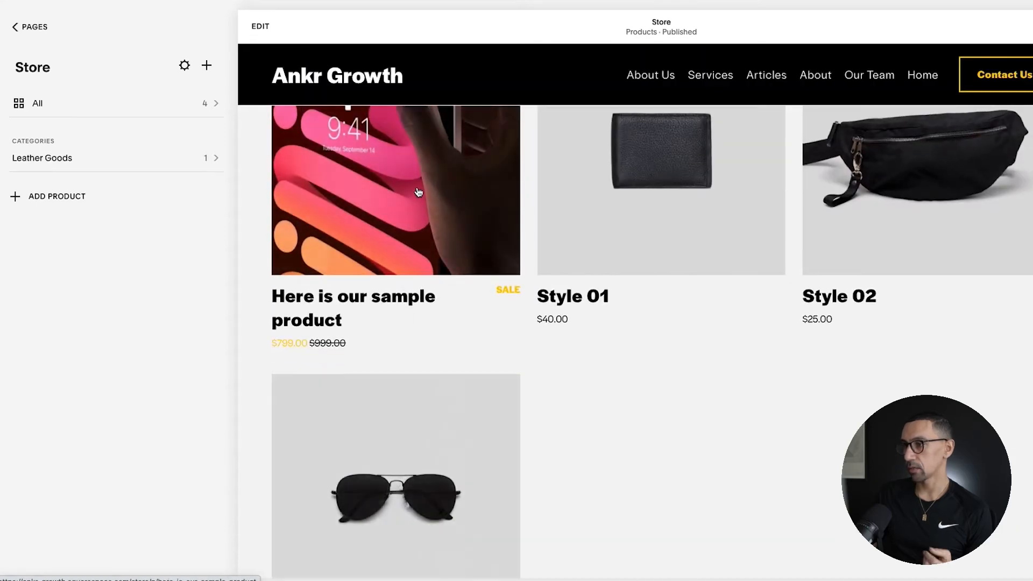
scroll(409, 242, up, 5)
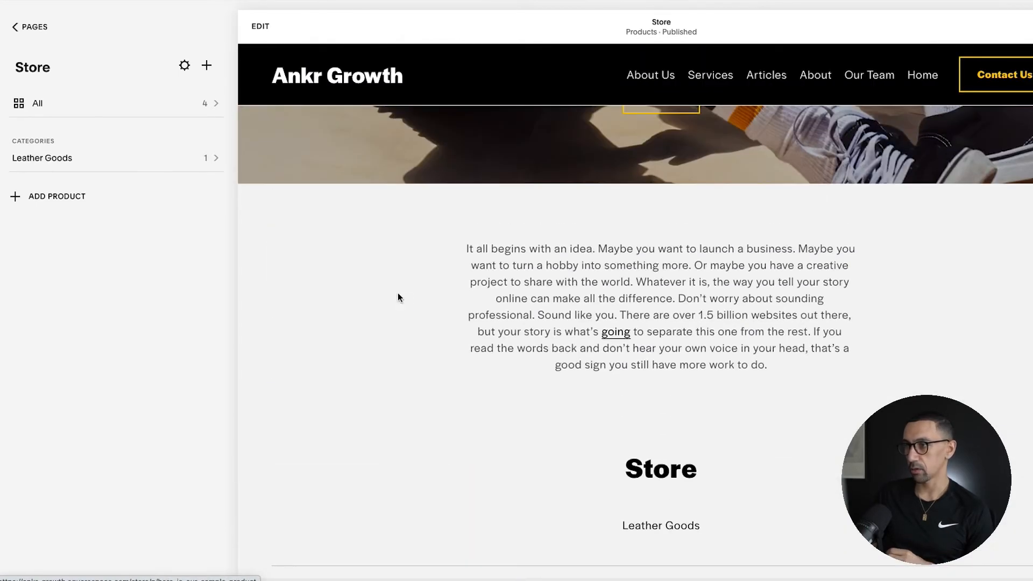
Step: Add a blank unlinked page named "Sample Product Overview Page"
click(30, 27)
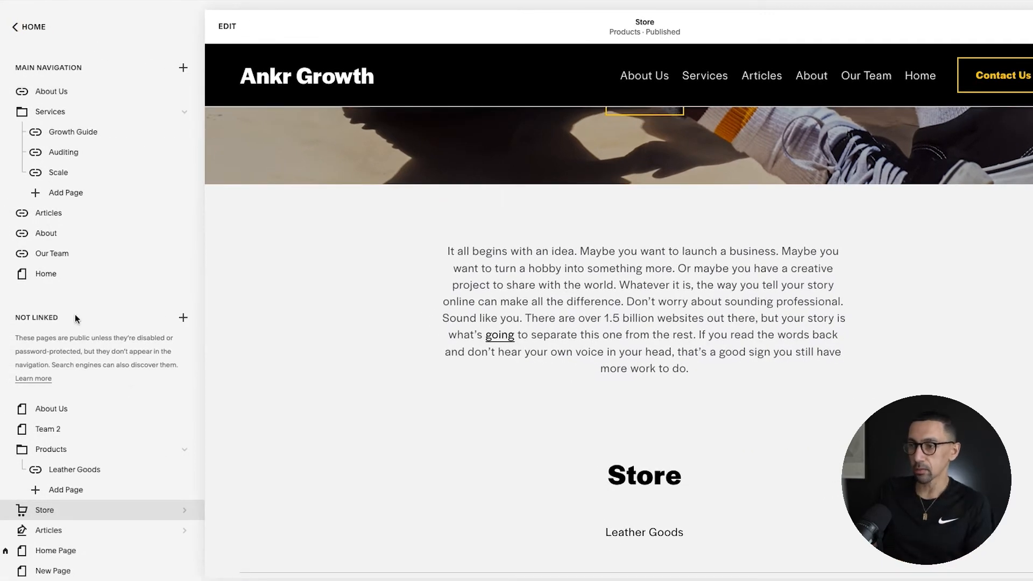
click(184, 318)
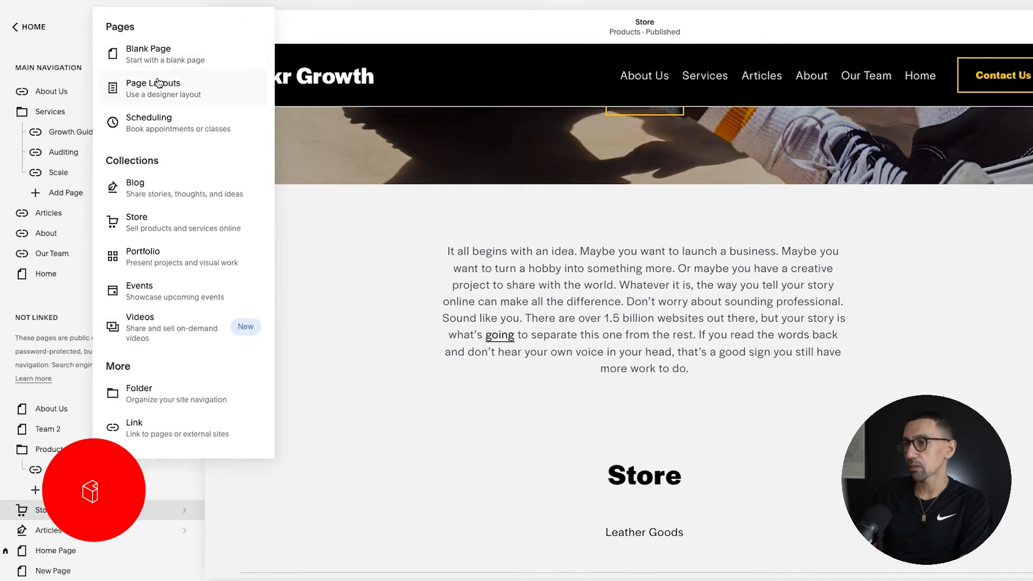
click(158, 48)
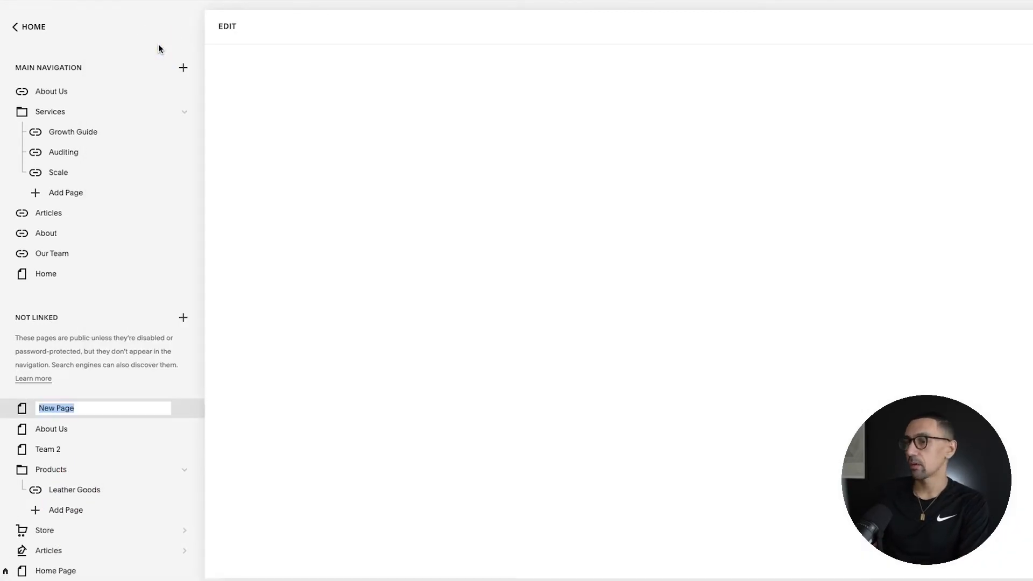
text(Sample Product Overview Page)
key(Return)
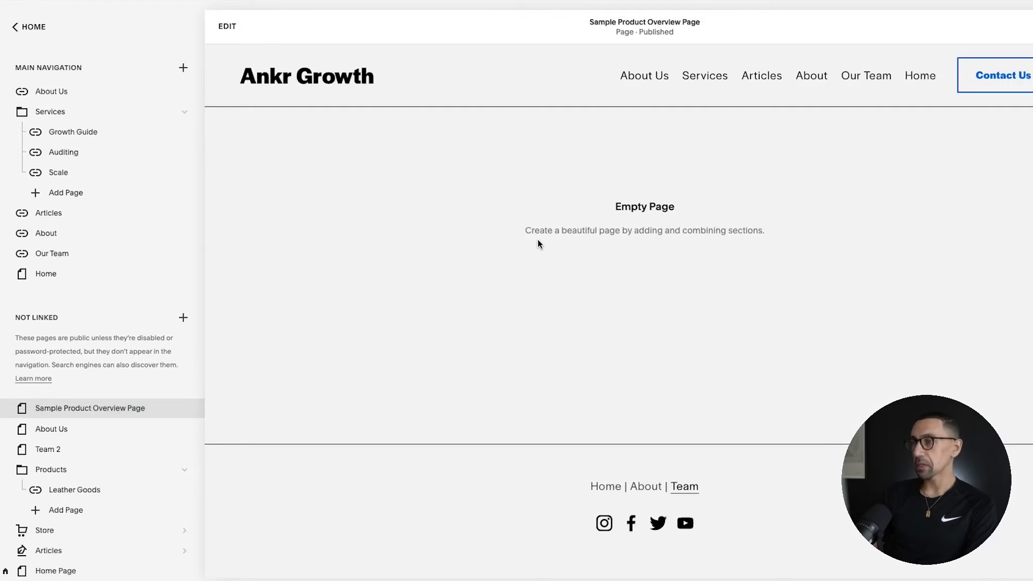
Step: Add a Headlines section with a centred headline and button over a full-width mountain image to the empty page
click(222, 26)
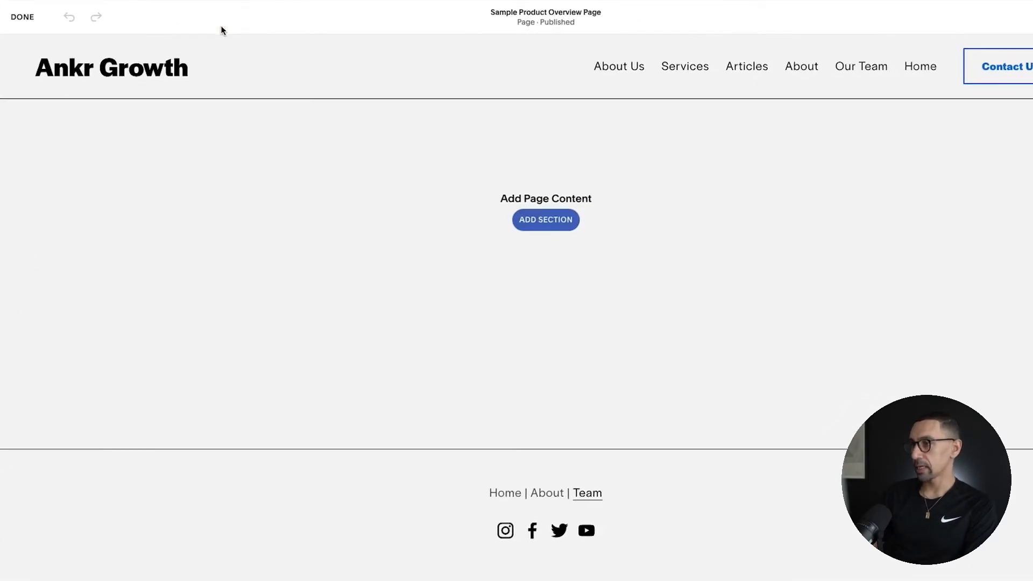
click(544, 229)
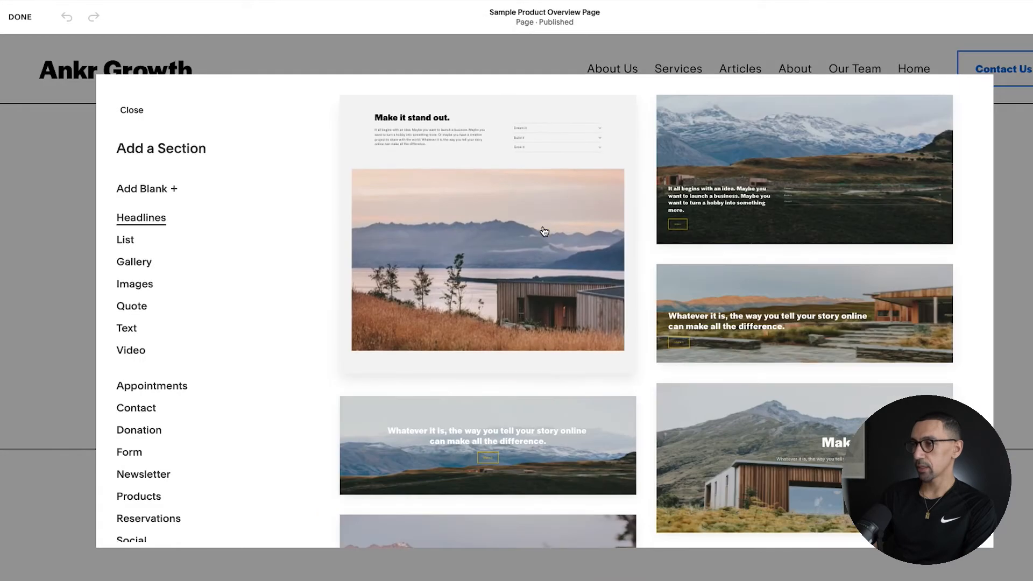
scroll(544, 231, down, 4)
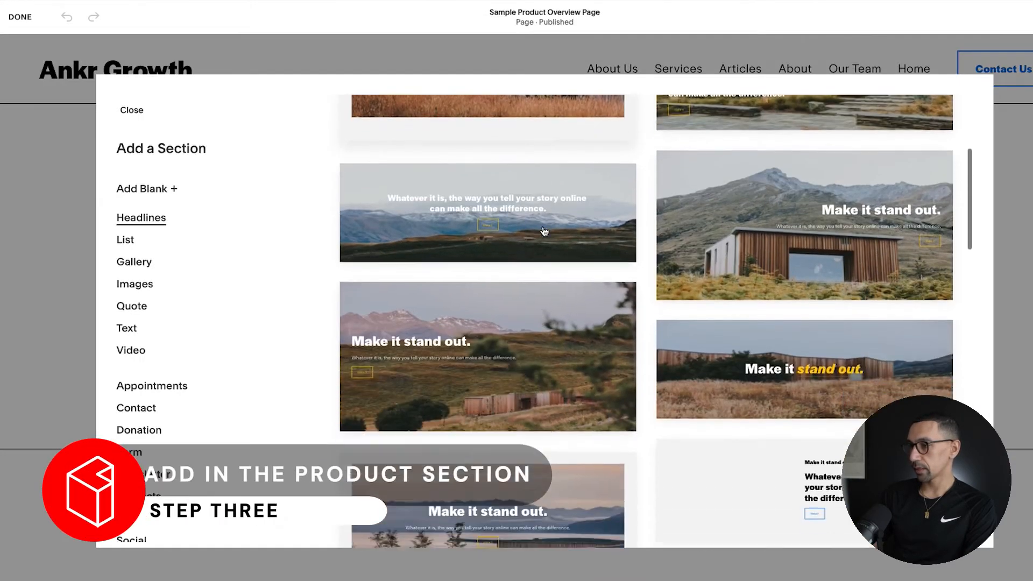
scroll(544, 231, down, 10)
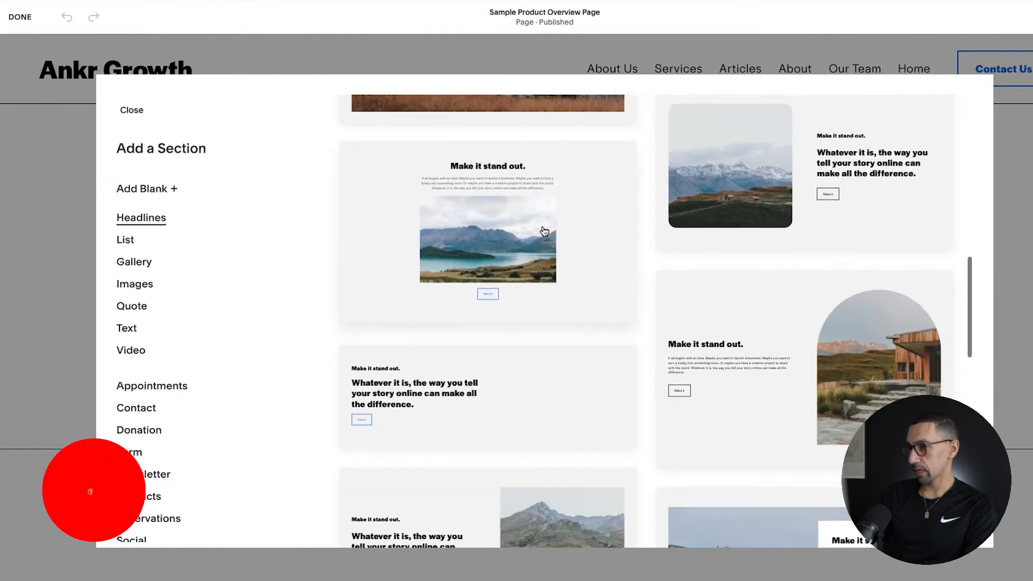
scroll(544, 231, down, 2)
scroll(544, 231, down, 5)
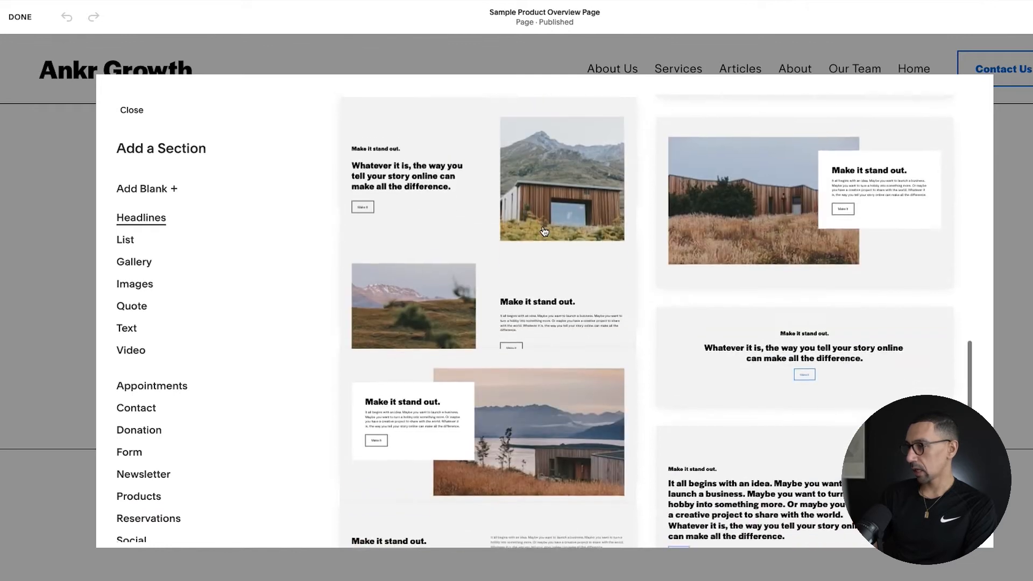
scroll(544, 231, down, 8)
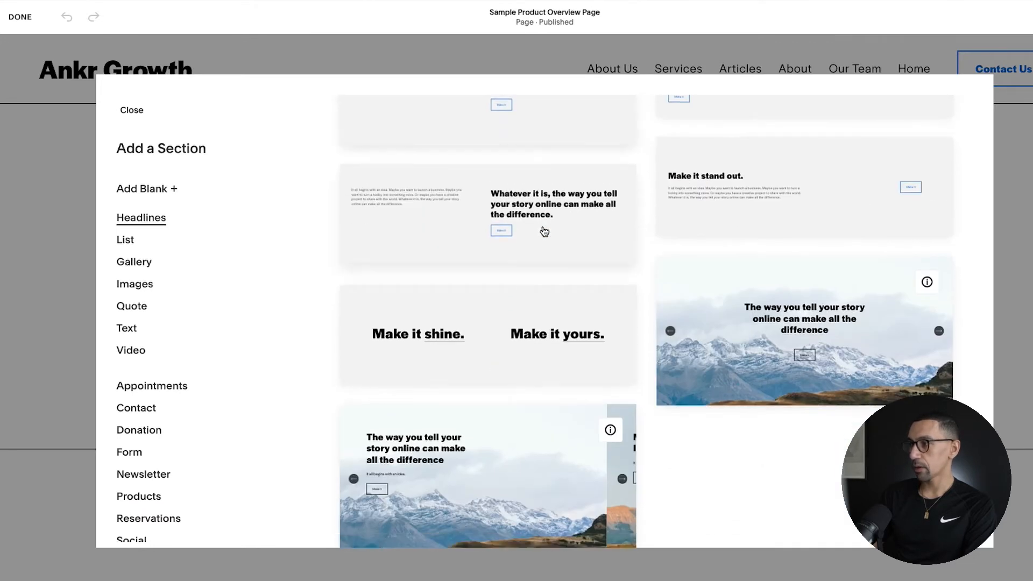
scroll(544, 231, up, 1)
scroll(544, 231, down, 1)
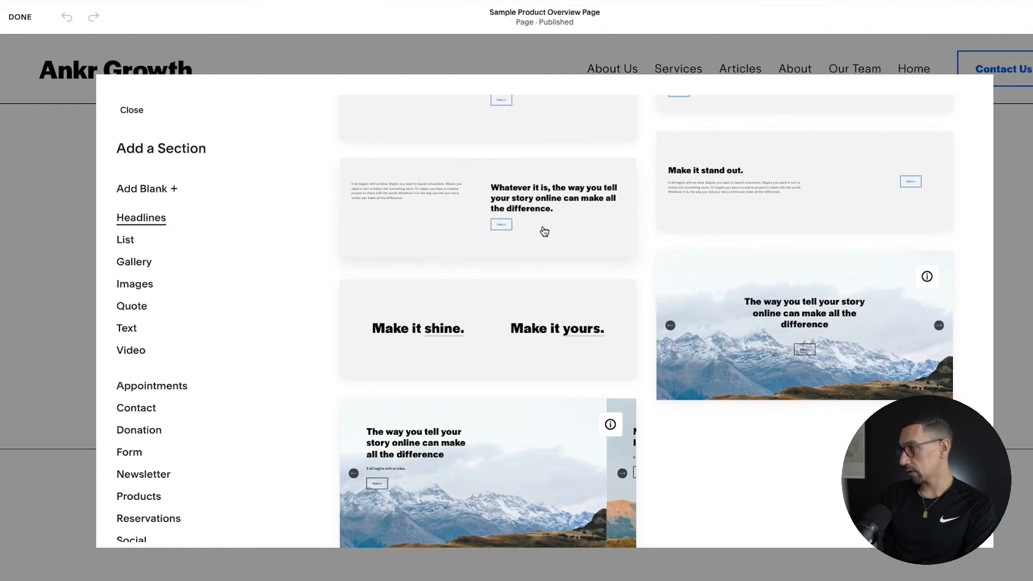
scroll(544, 232, down, 6)
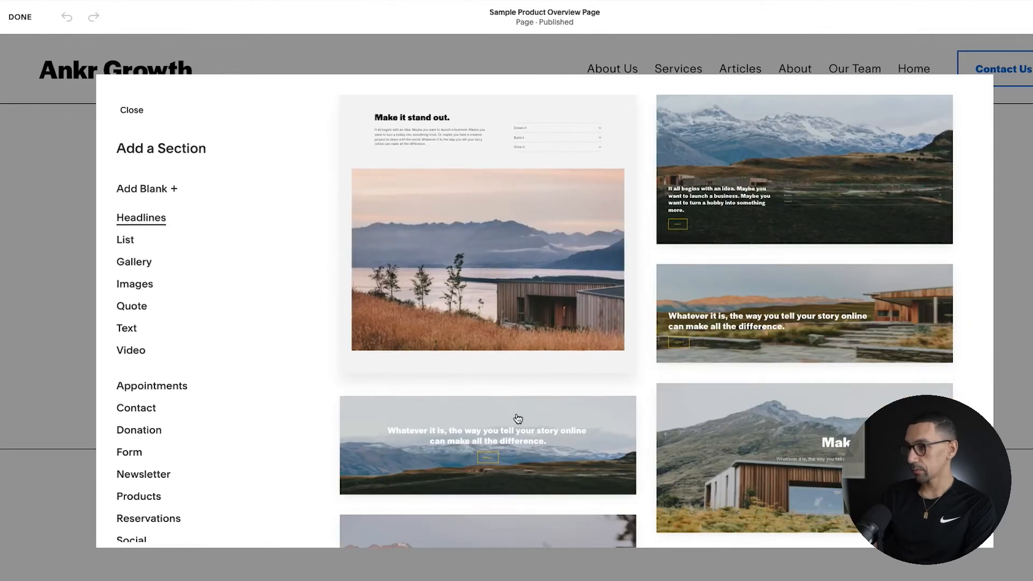
click(542, 425)
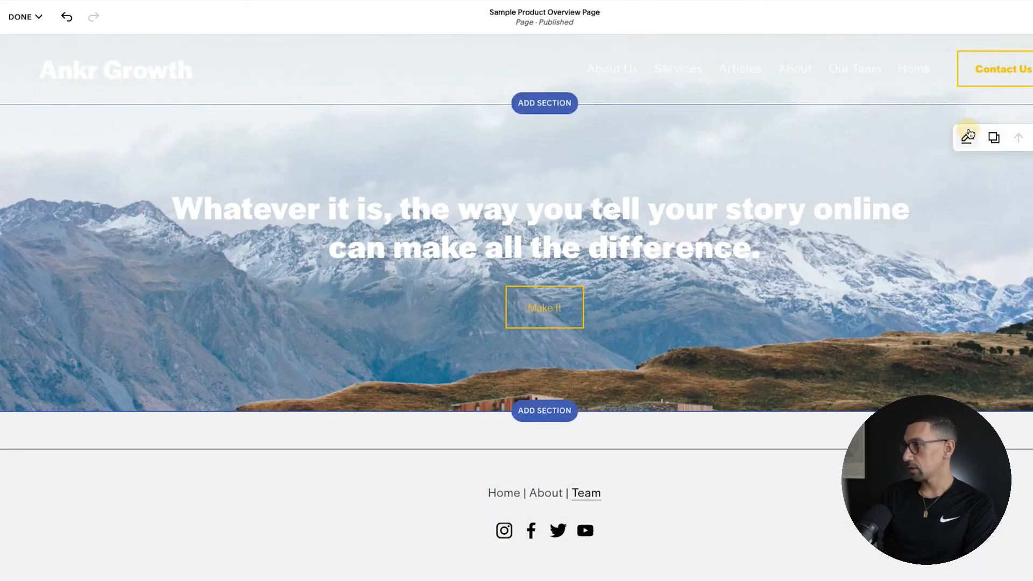
Step: Set the headline section's height to L and its content width to S
click(966, 138)
click(1000, 193)
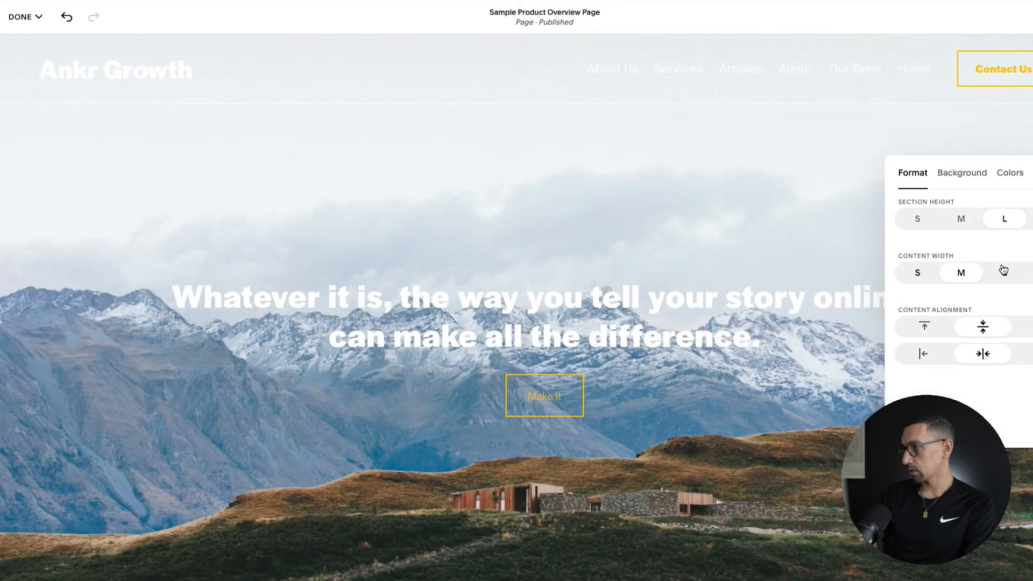
click(1002, 271)
click(916, 276)
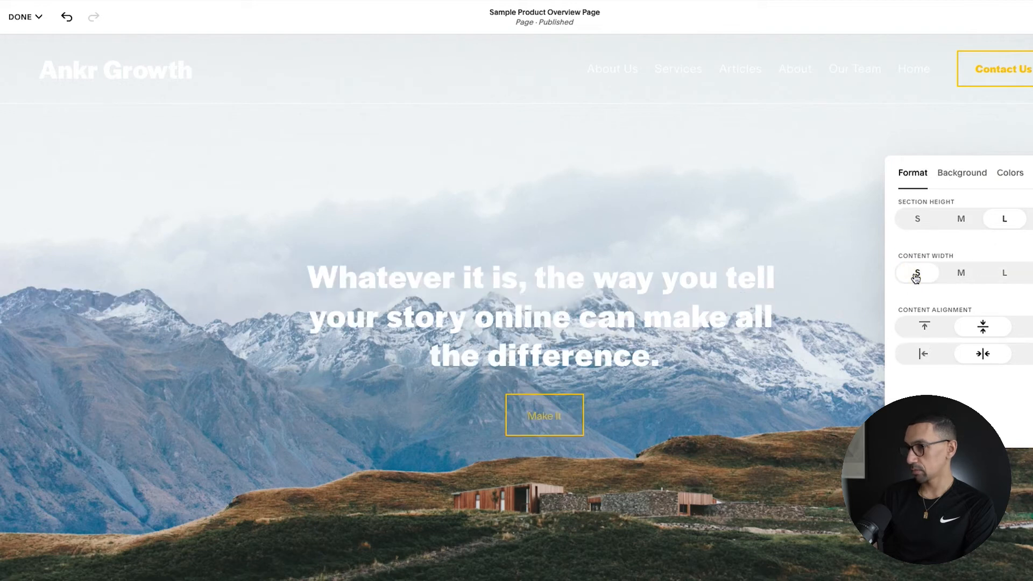
Step: Remove the headline section's background image and apply the Lightest 1 colour theme
click(967, 177)
click(1032, 355)
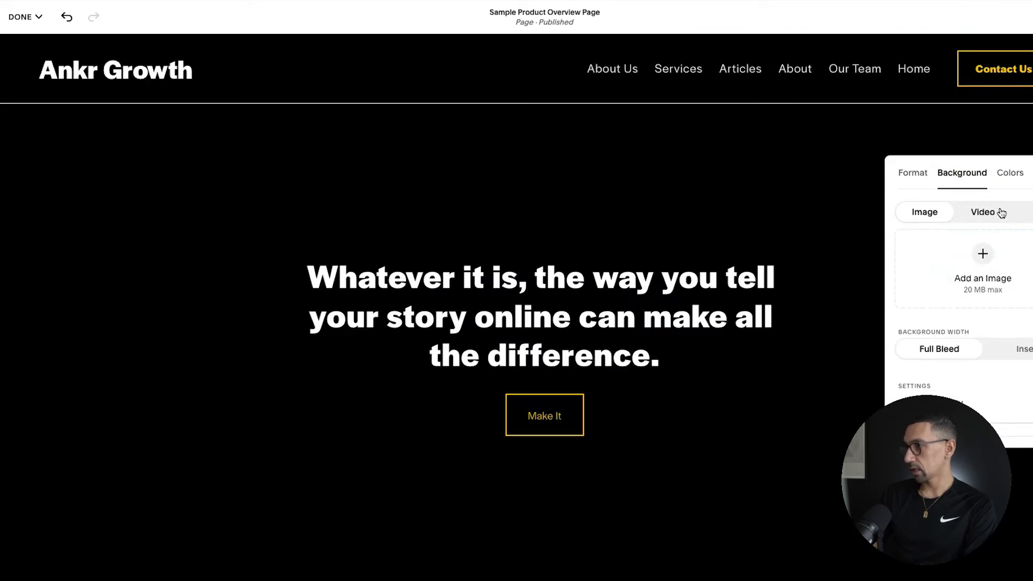
click(1000, 174)
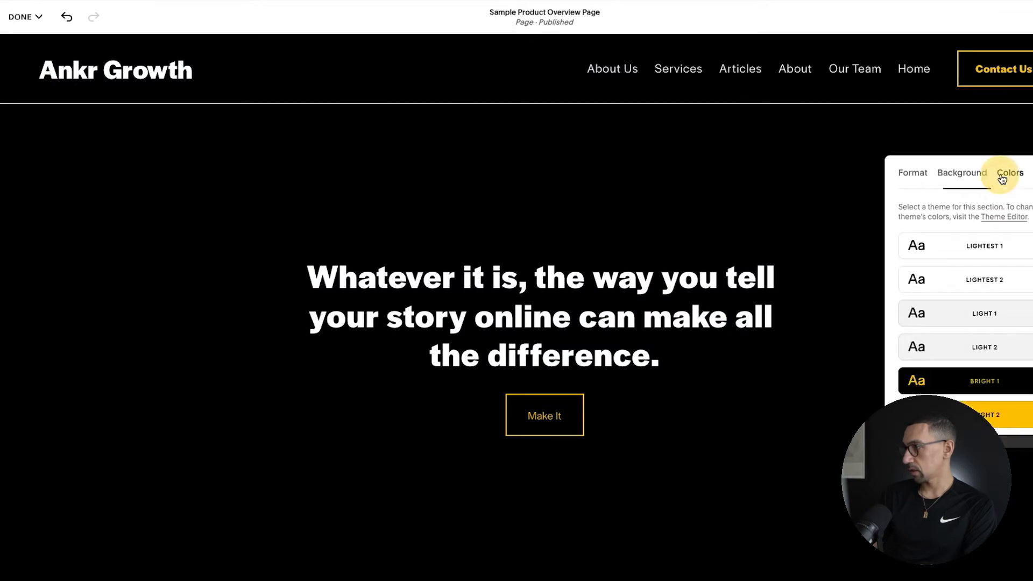
click(963, 248)
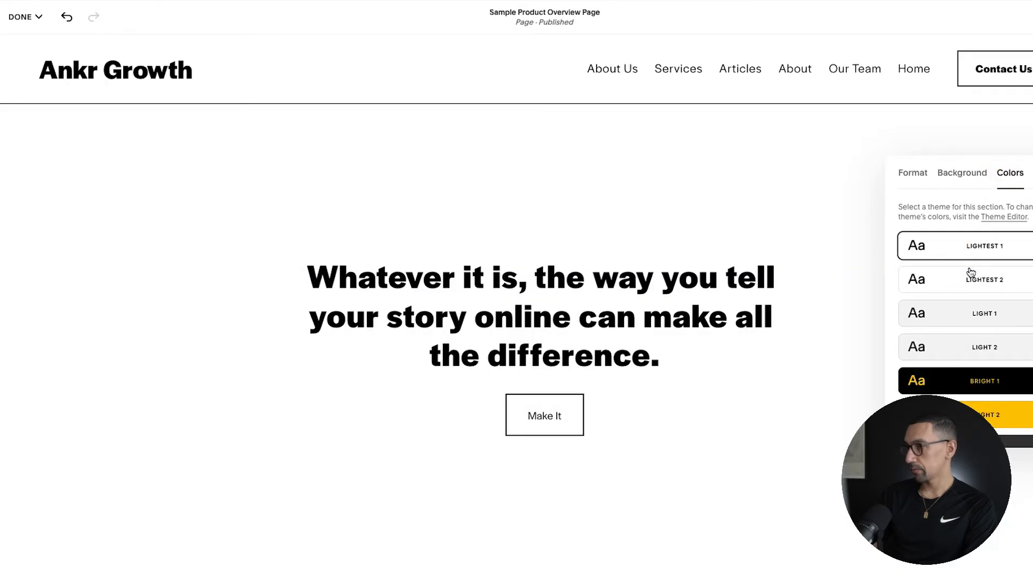
scroll(971, 273, down, 1)
Step: Replace the section's headline with "Here is our new product" and format it as Heading 1
click(602, 294)
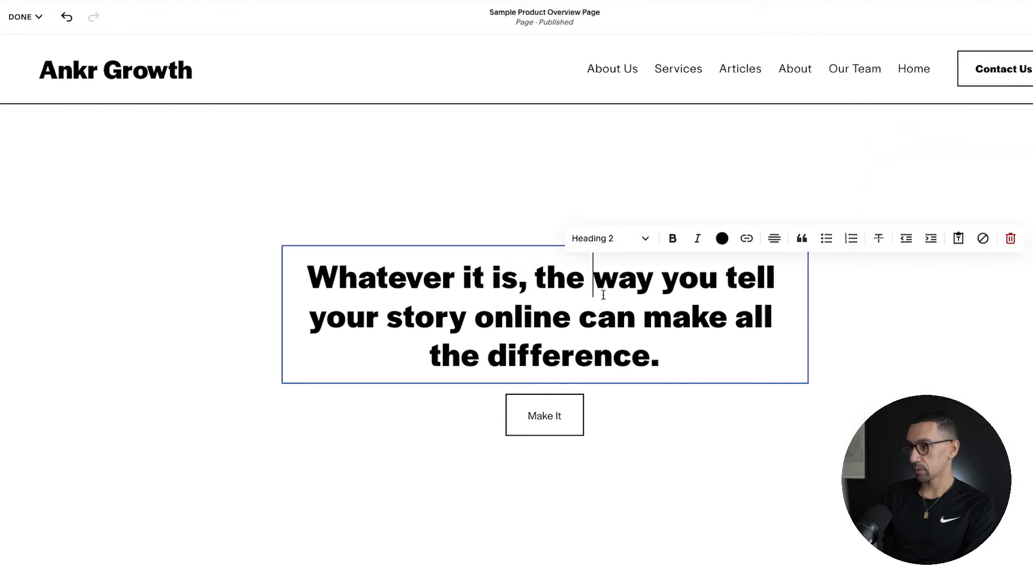
key(super+a)
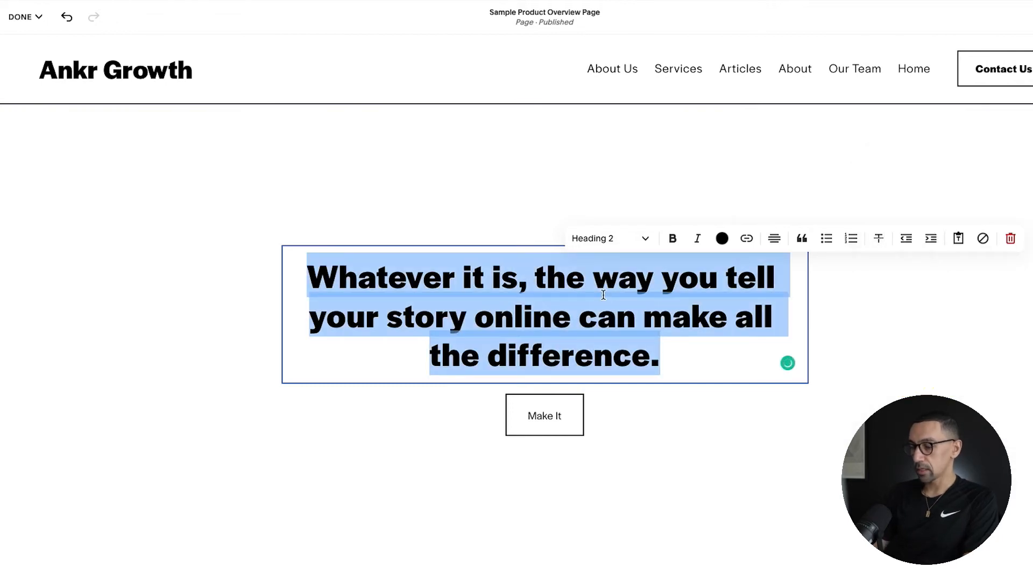
text(Here is our new product)
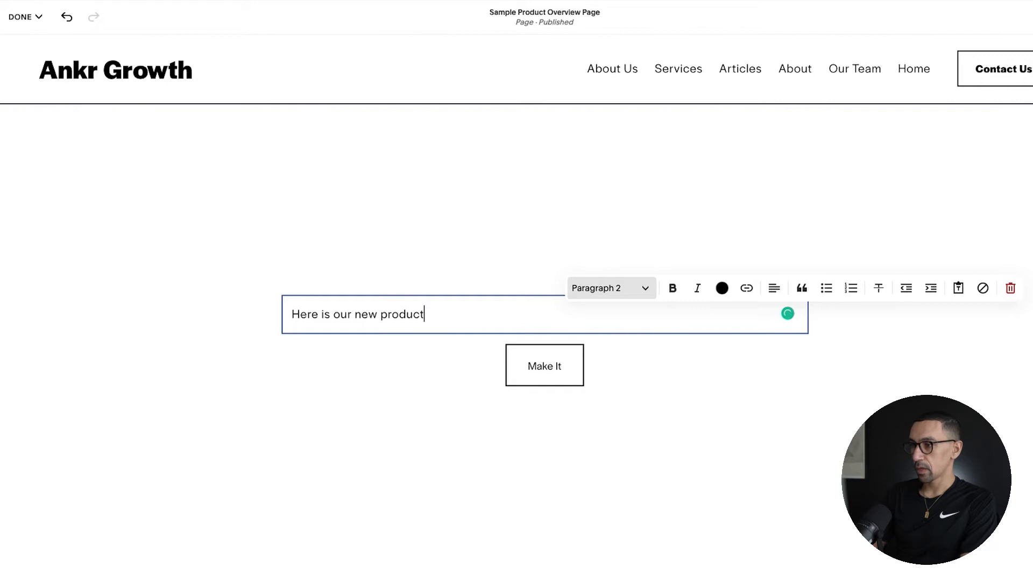
key(super+alt+2)
key(super+alt+1)
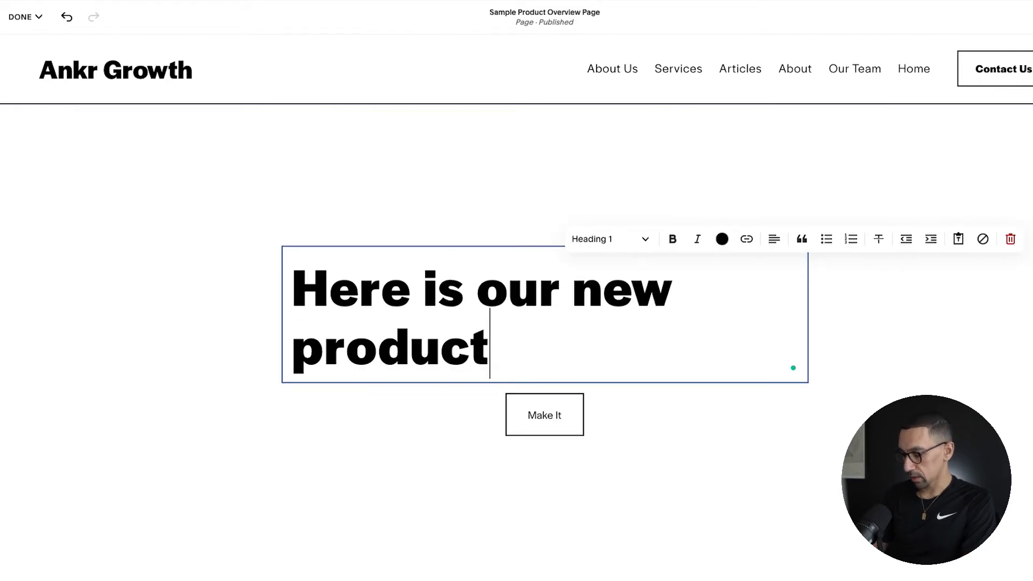
key(super+alt+2)
key(super+alt+1)
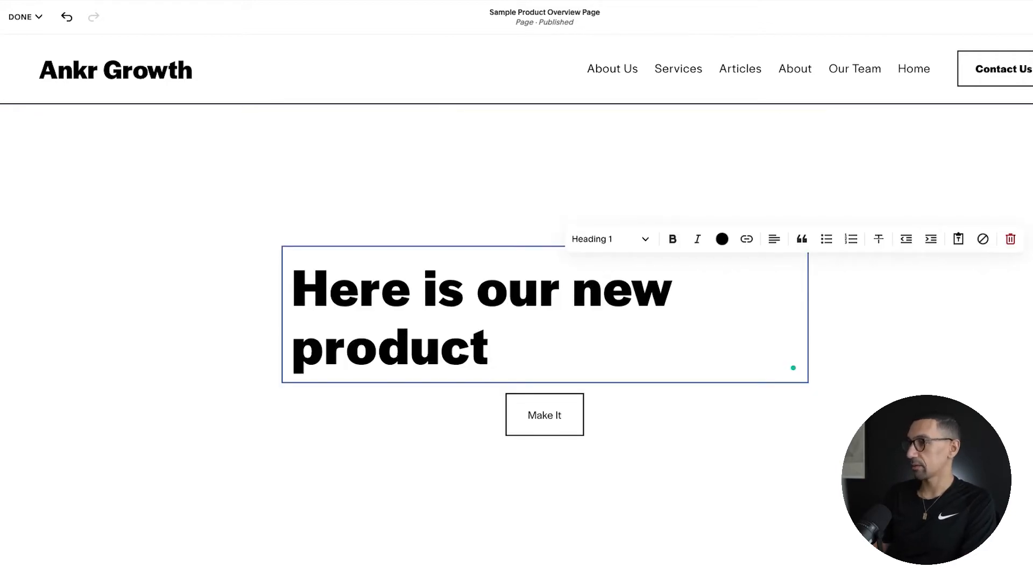
Step: Centre the headline text and add "!!" at its end
click(774, 238)
click(774, 270)
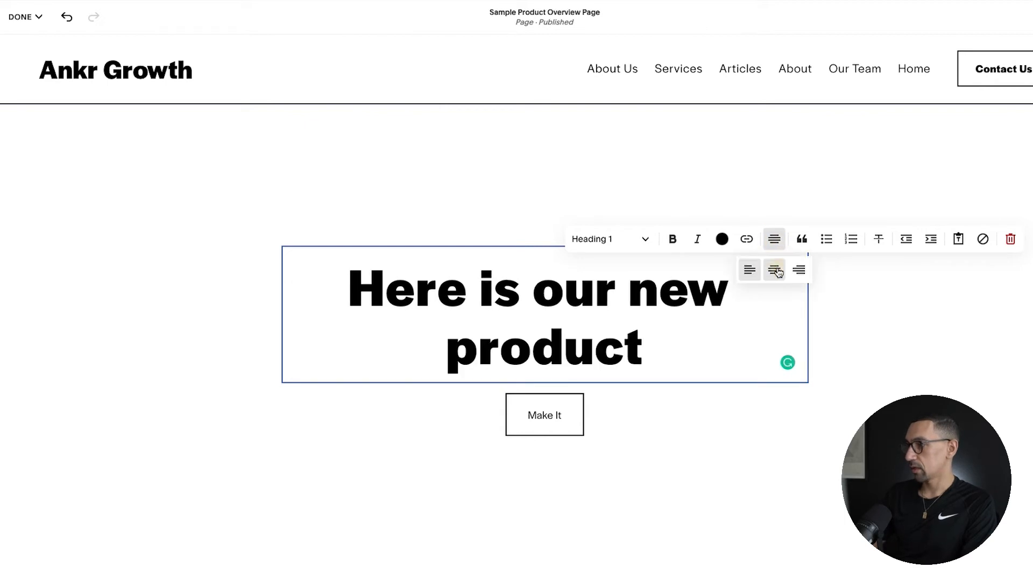
click(546, 313)
click(659, 348)
text(!!)
click(358, 431)
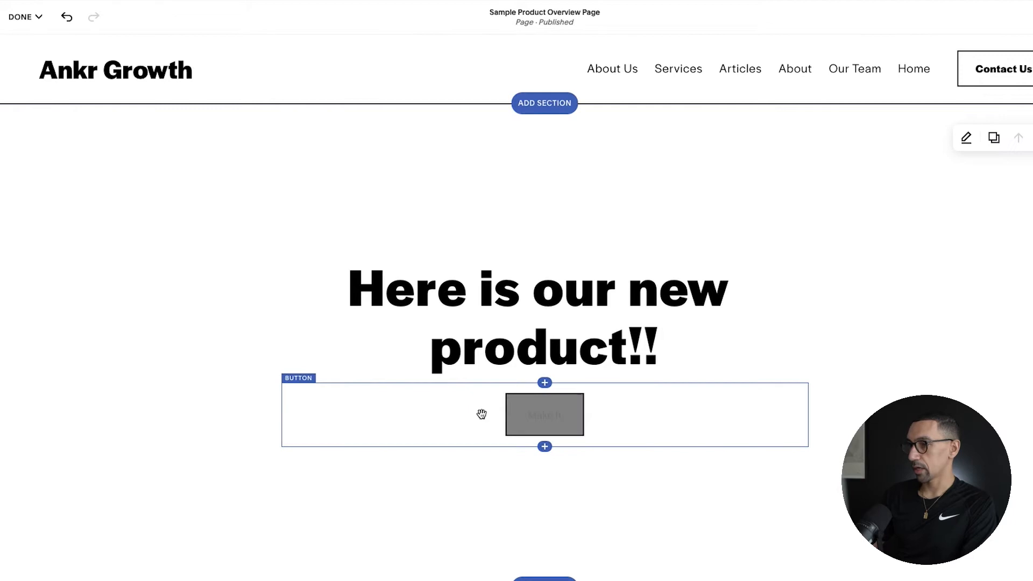
Step: Delete the "Make It" button block beneath the headline
click(488, 346)
click(560, 401)
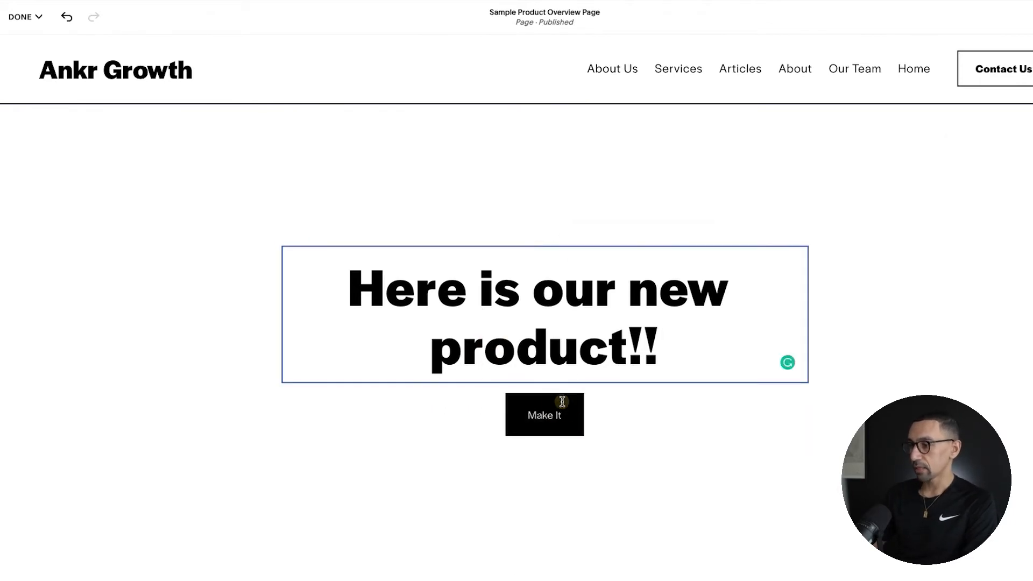
click(300, 378)
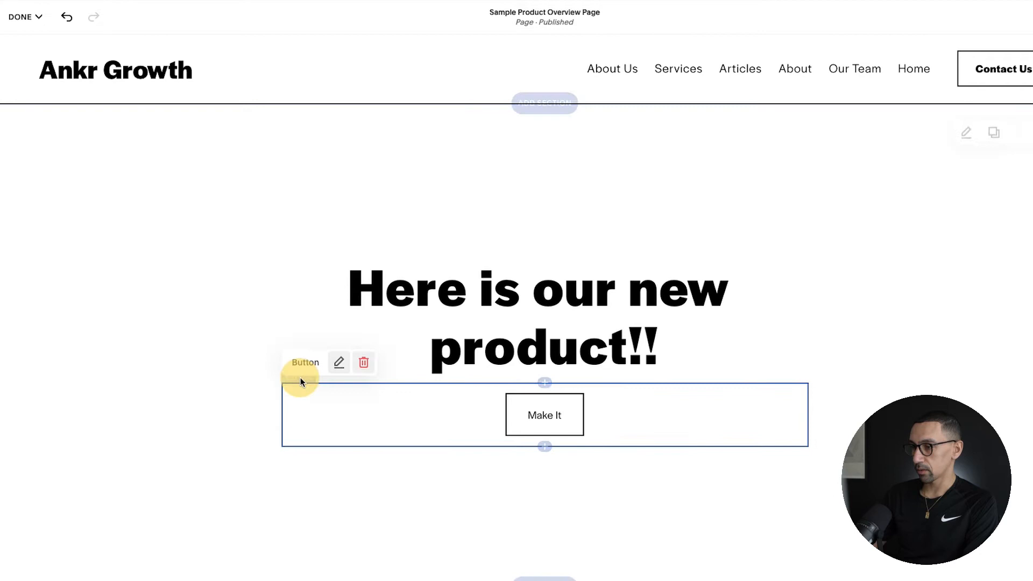
click(363, 362)
click(611, 329)
click(555, 360)
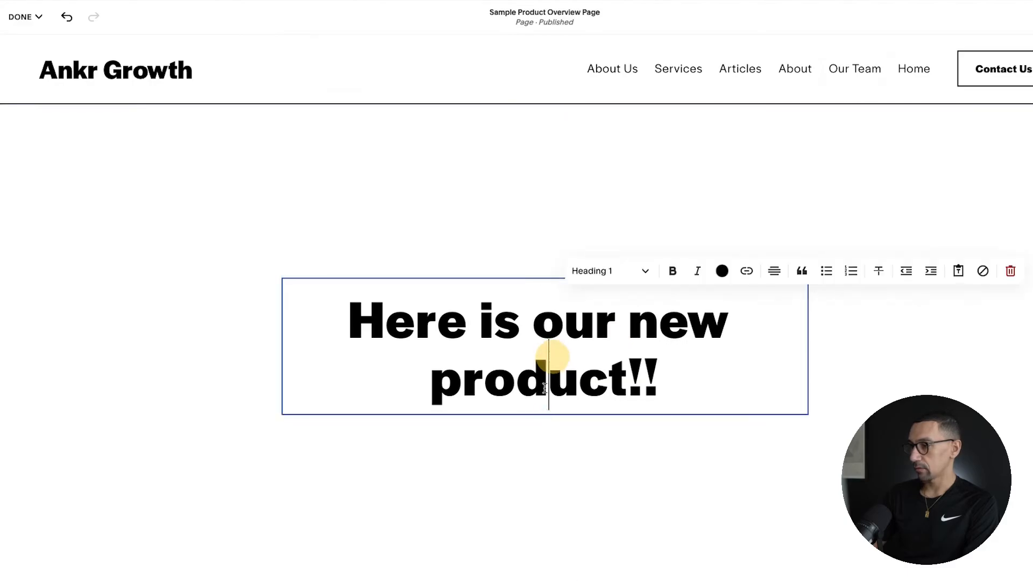
click(588, 433)
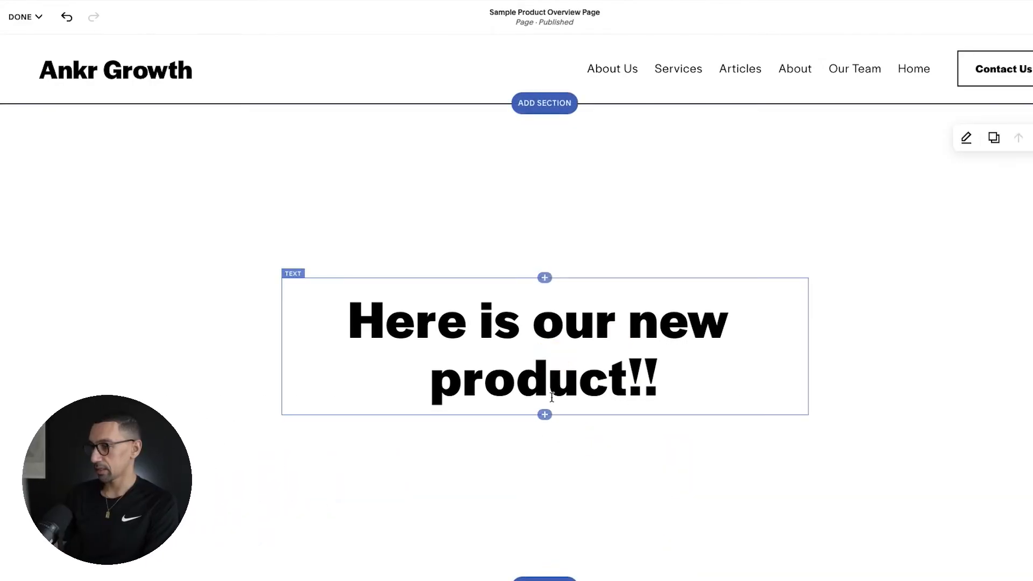
Step: Insert a Product block directly below the headline text
click(544, 416)
click(913, 276)
text(prod)
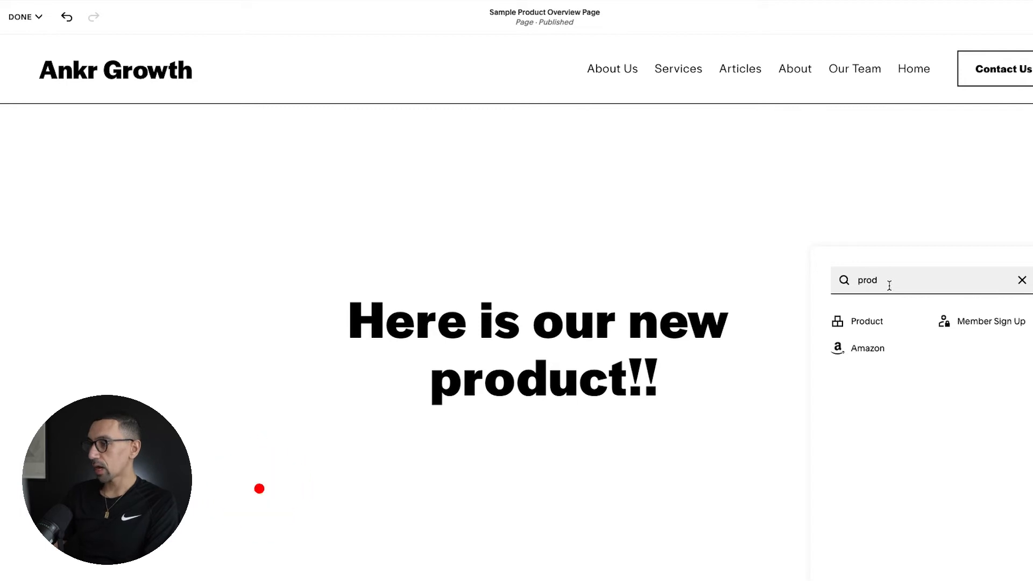
click(873, 322)
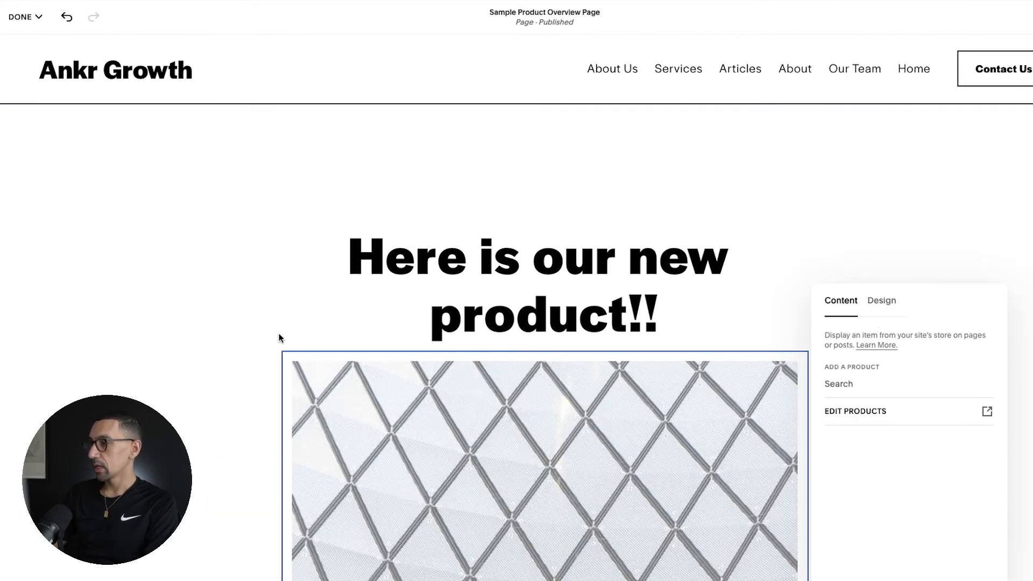
scroll(278, 337, down, 8)
scroll(278, 337, up, 8)
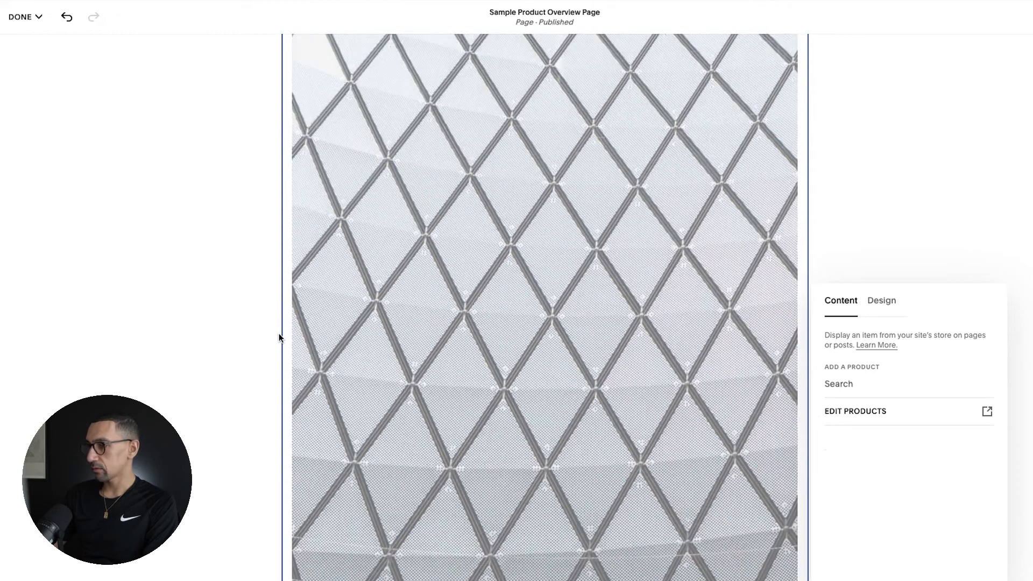
Step: Search the store for "sample" and assign "Here is our sample product" to the Product block
click(872, 380)
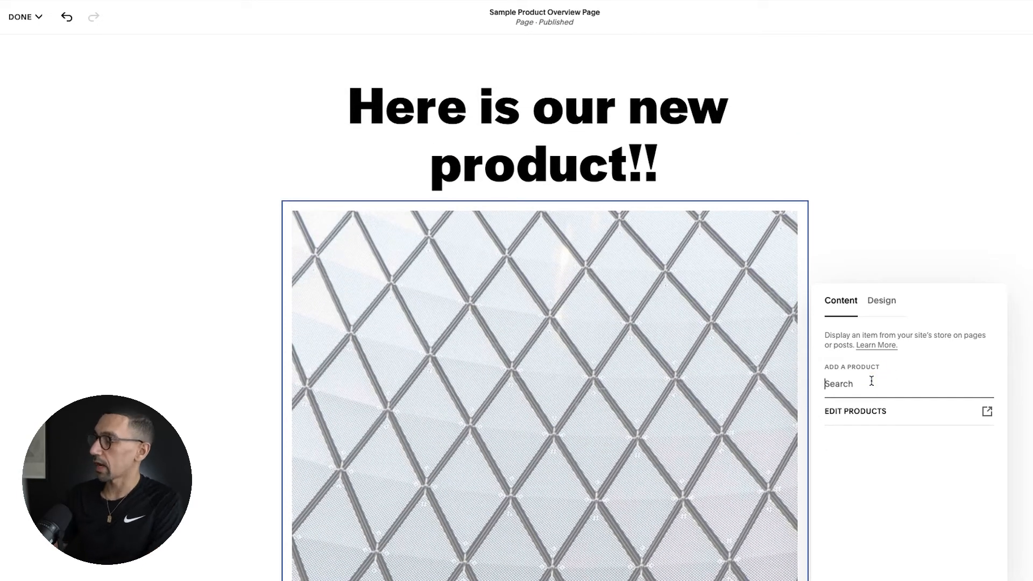
text(sample)
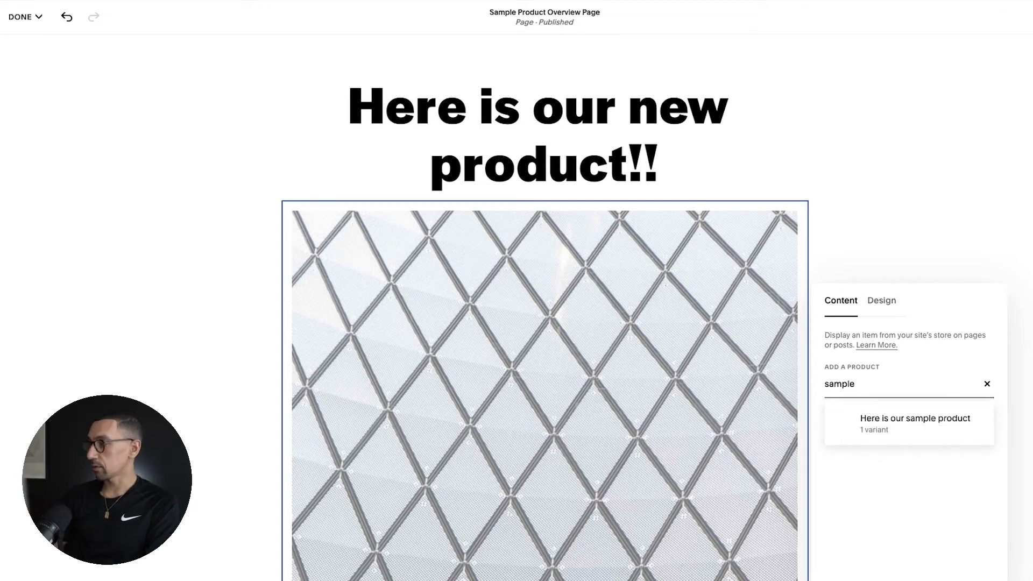
click(925, 428)
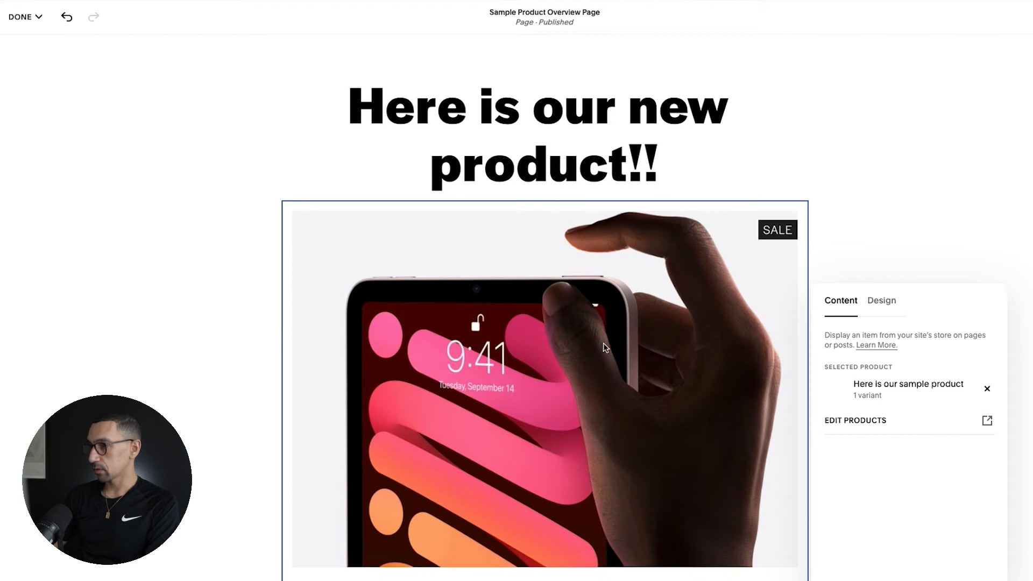
Step: Show the description and the Add to Cart button in the Product block's design
scroll(603, 343, down, 5)
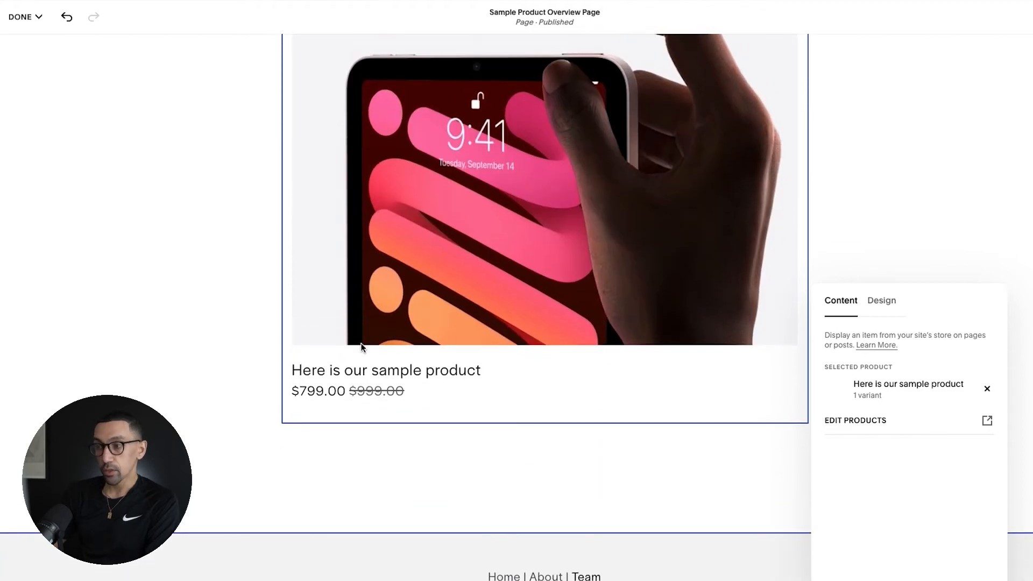
click(884, 304)
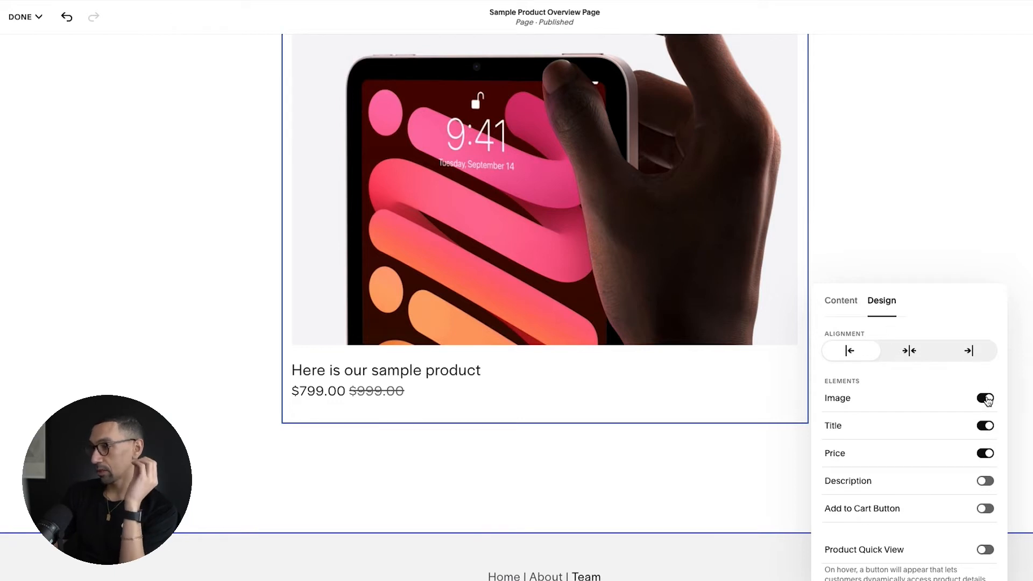
click(986, 485)
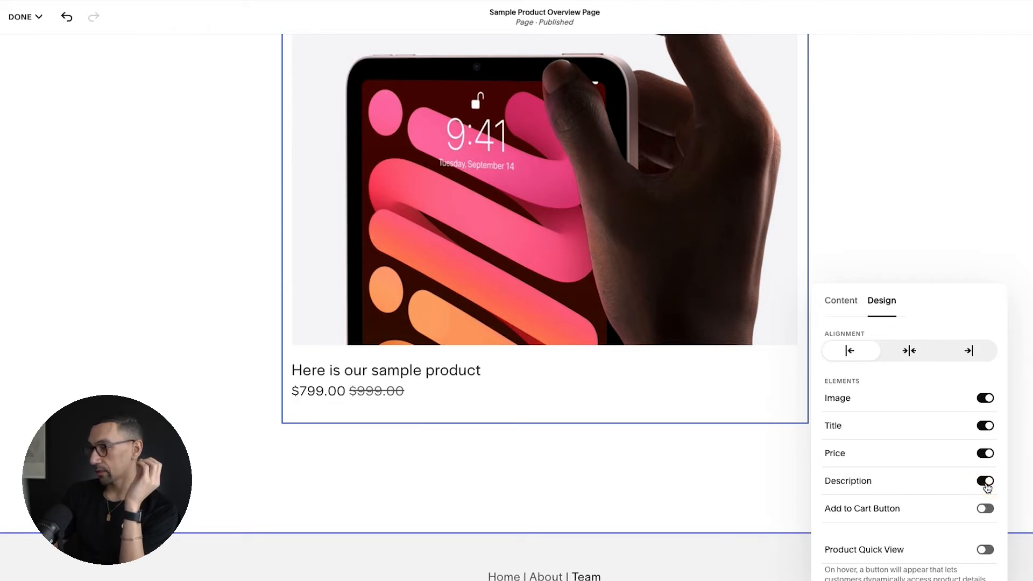
scroll(961, 488, down, 1)
click(986, 490)
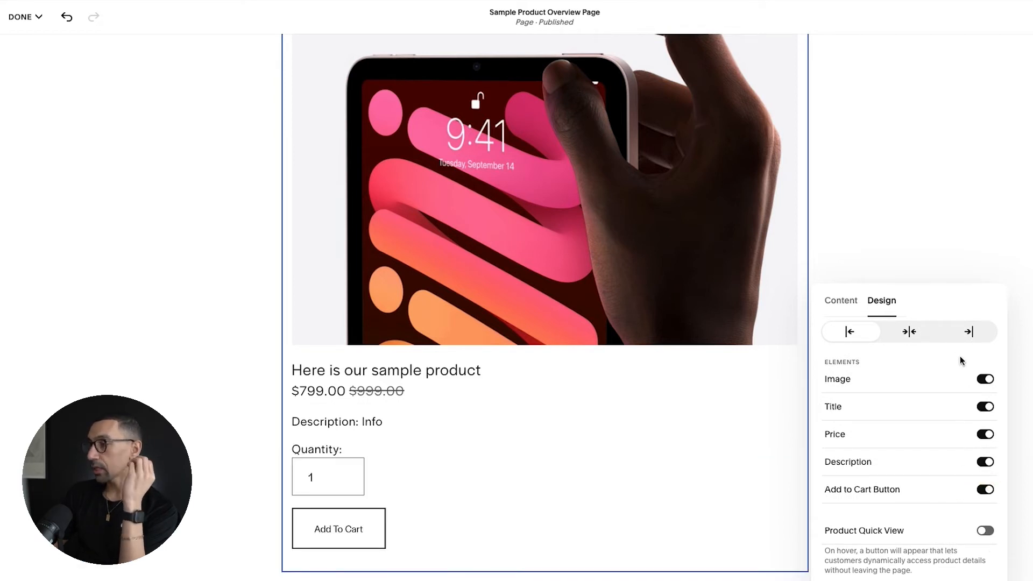
Step: Center-align the Product block and hide its image, title, price and description, keeping only the Add to Cart button
click(909, 332)
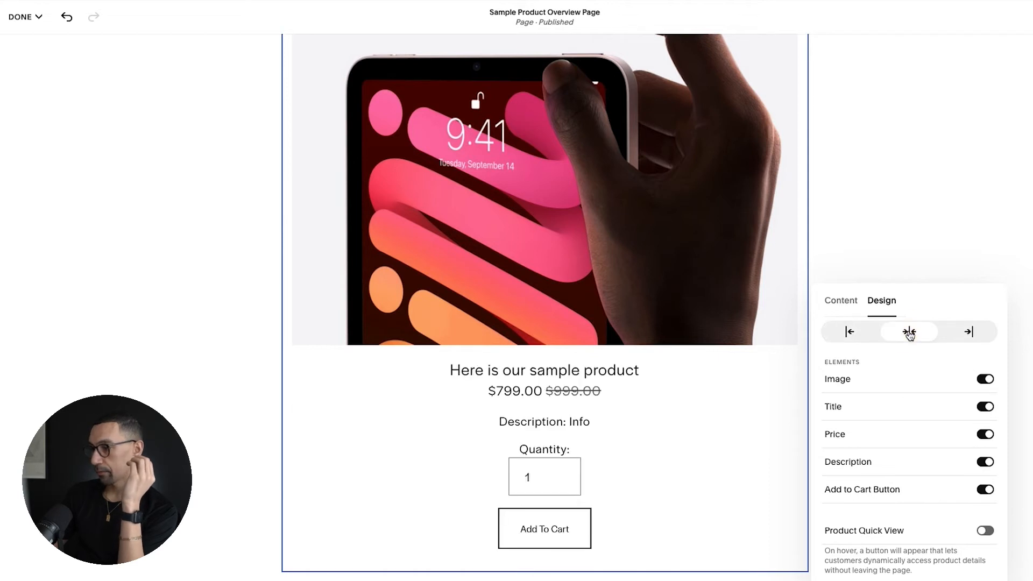
click(986, 380)
scroll(590, 277, up, 3)
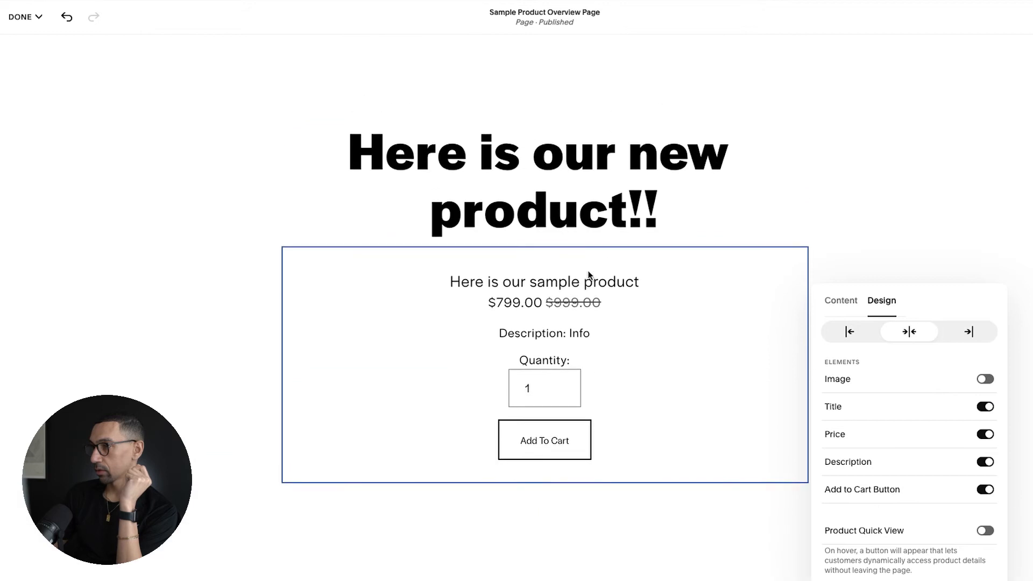
click(986, 407)
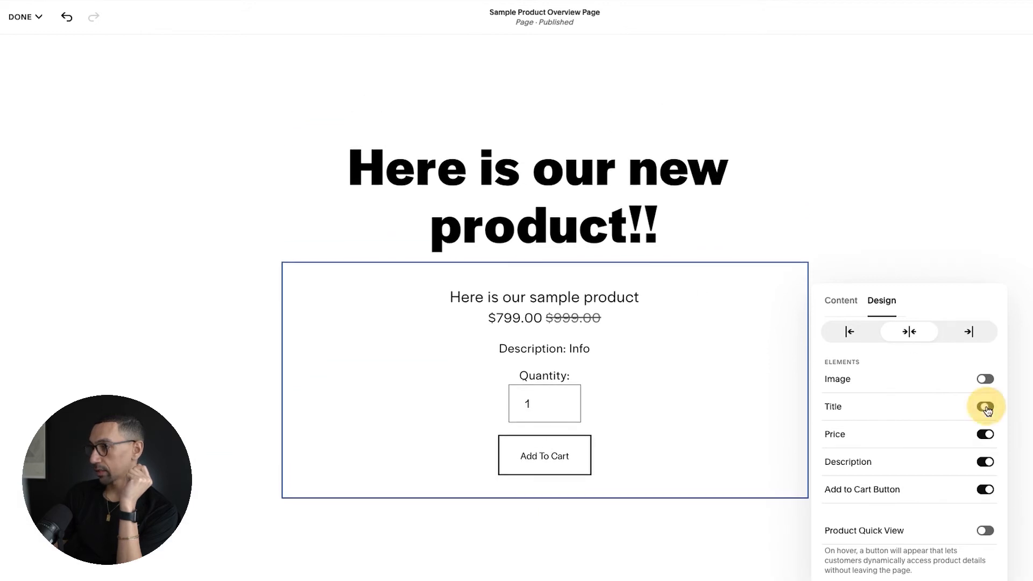
click(986, 437)
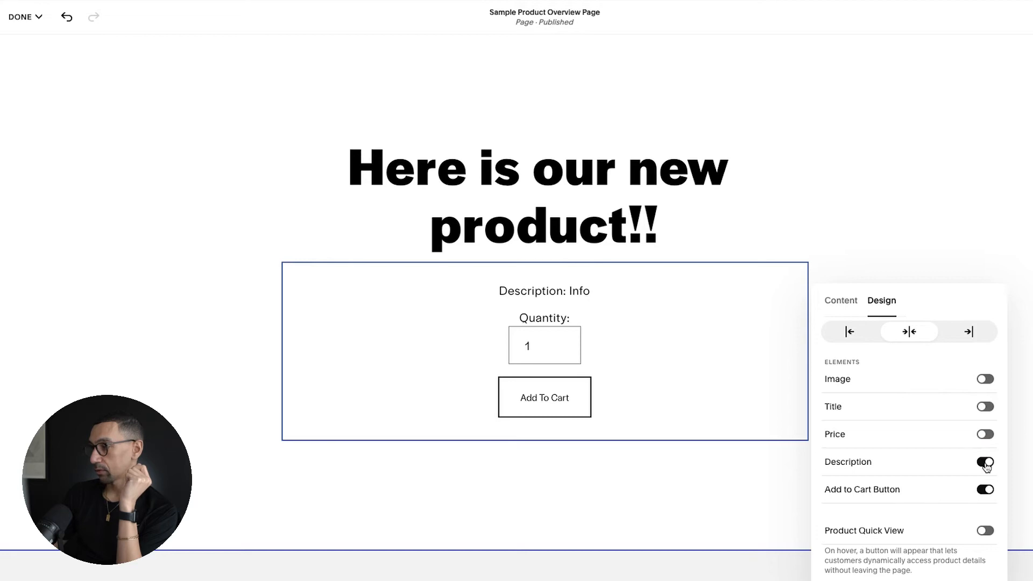
click(986, 462)
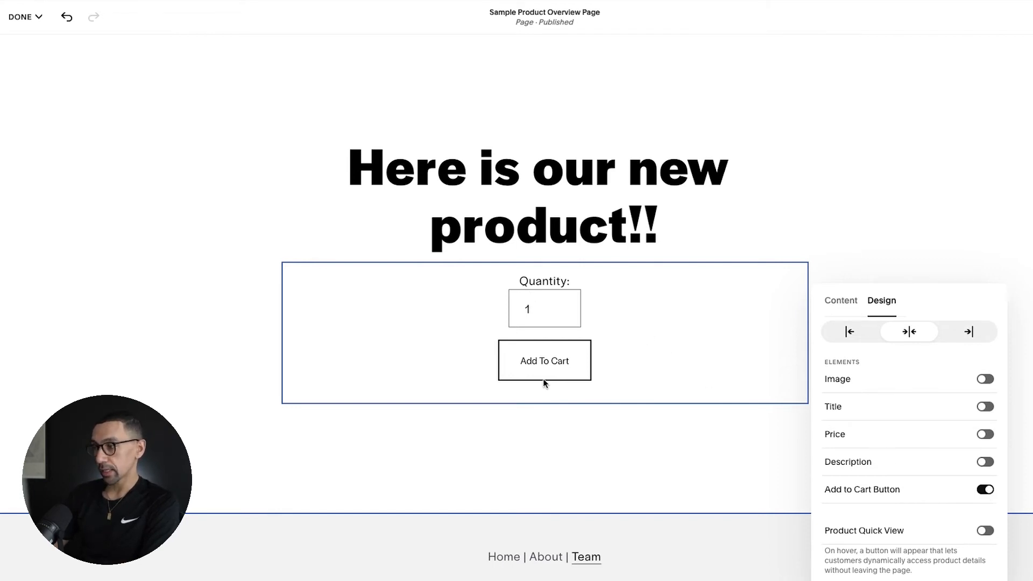
scroll(928, 358, up, 1)
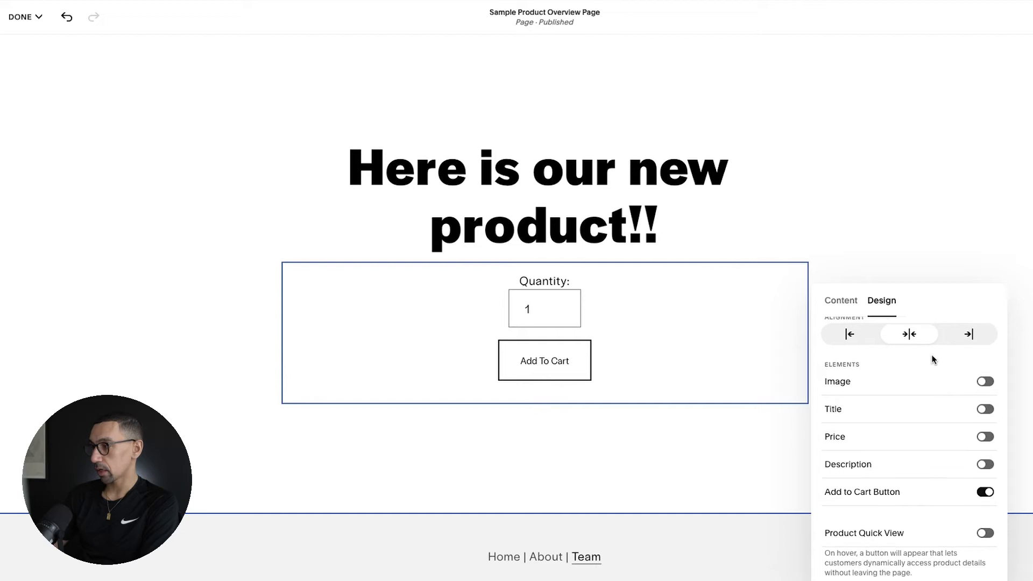
click(848, 301)
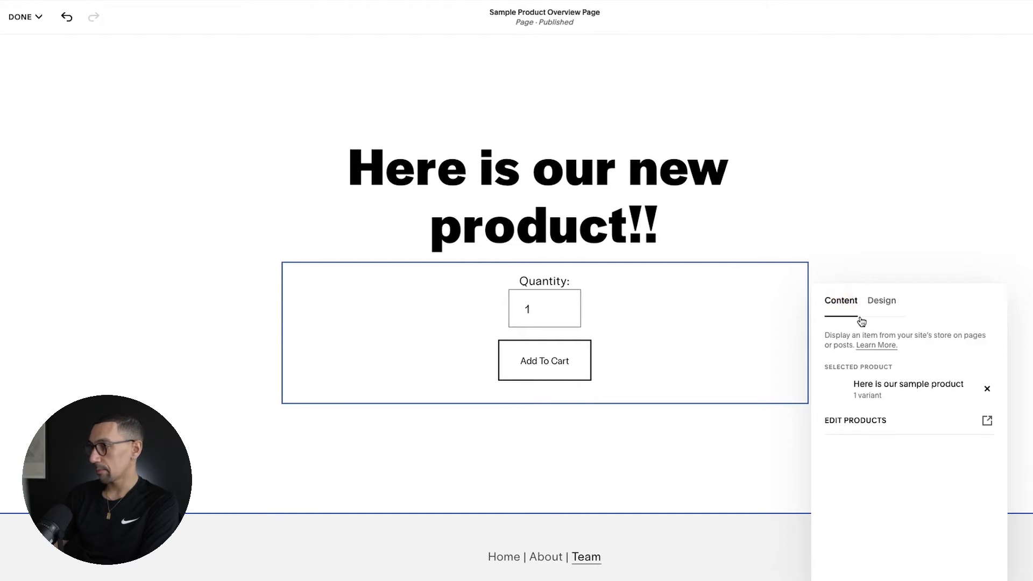
click(856, 221)
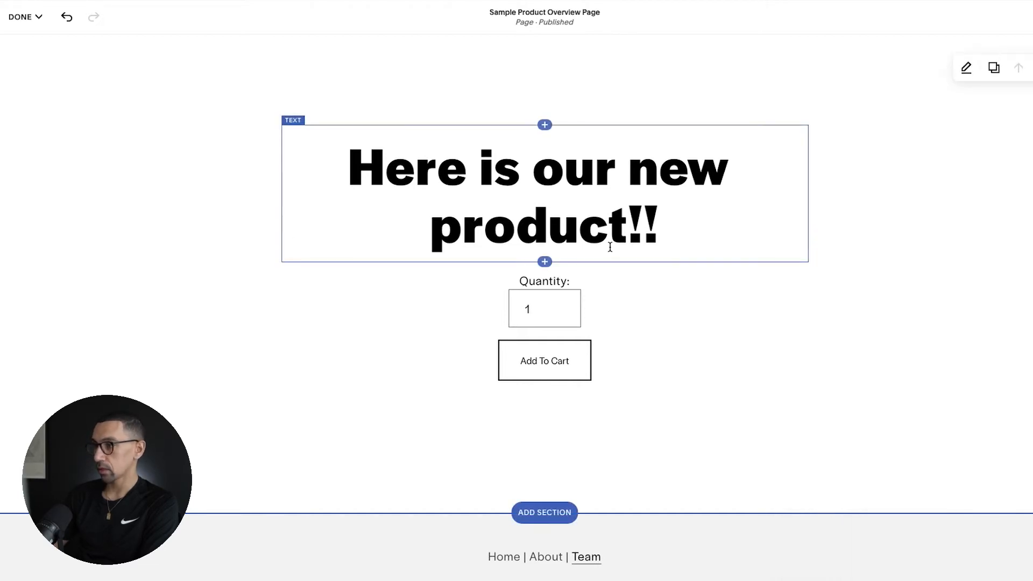
Step: Add a centred paragraph reading "Buy Now for $799" beneath the "Here is our new product!!" headline
click(346, 166)
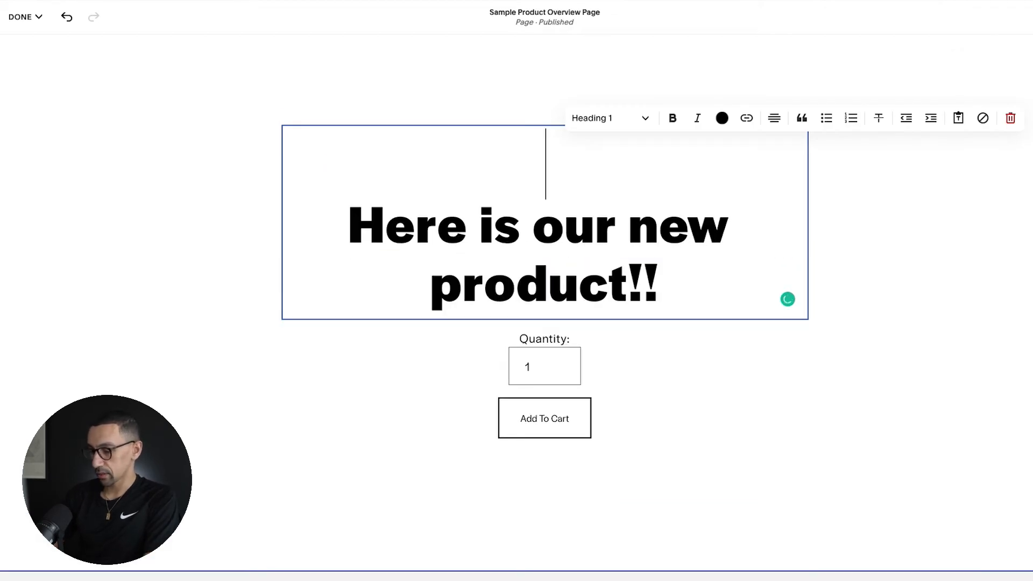
click(249, 289)
scroll(250, 289, down, 3)
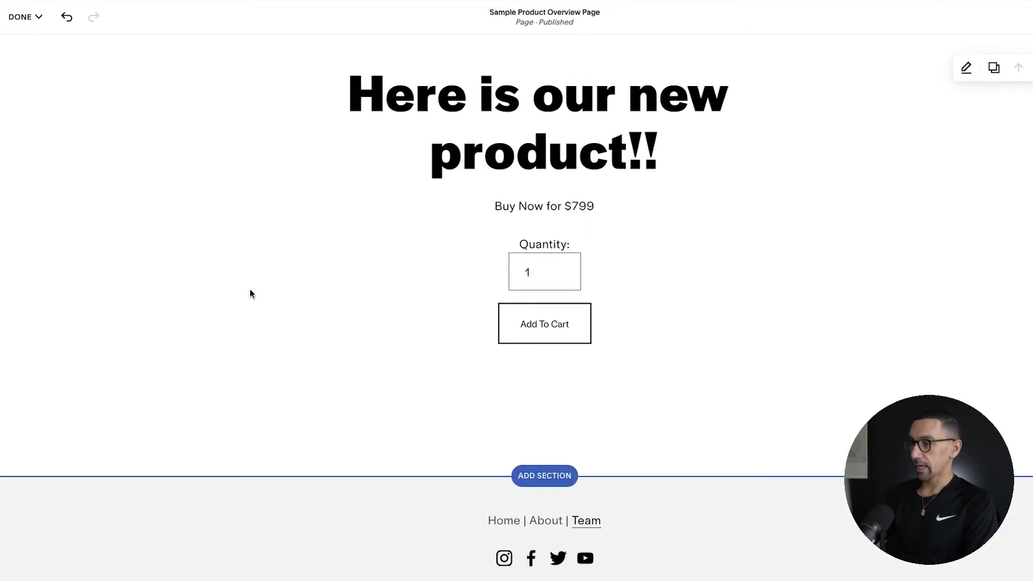
scroll(387, 229, up, 2)
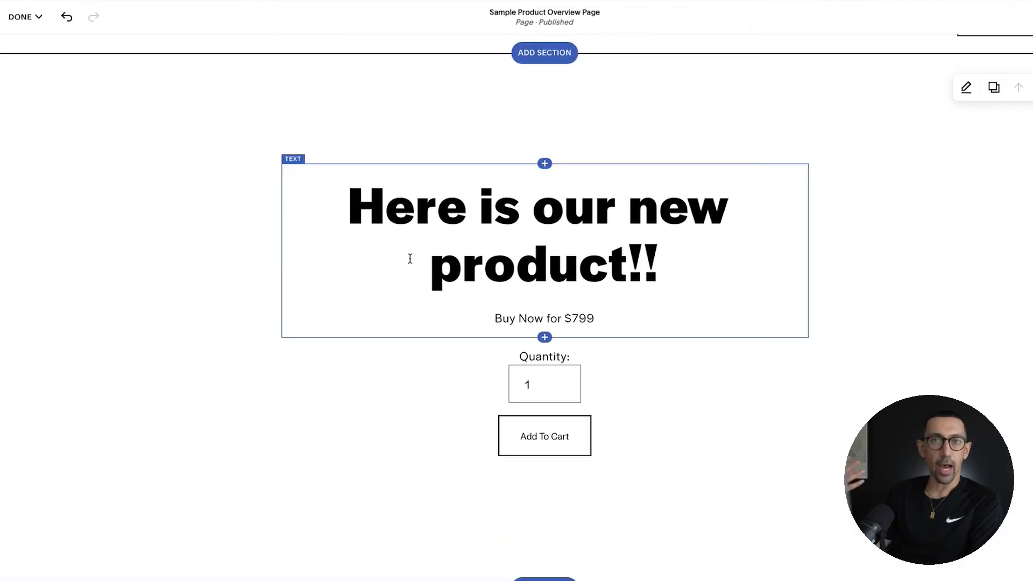
Step: Add a List section below the product section, using the "Make it stand out." layout with three image cards and buttons
scroll(463, 339, down, 2)
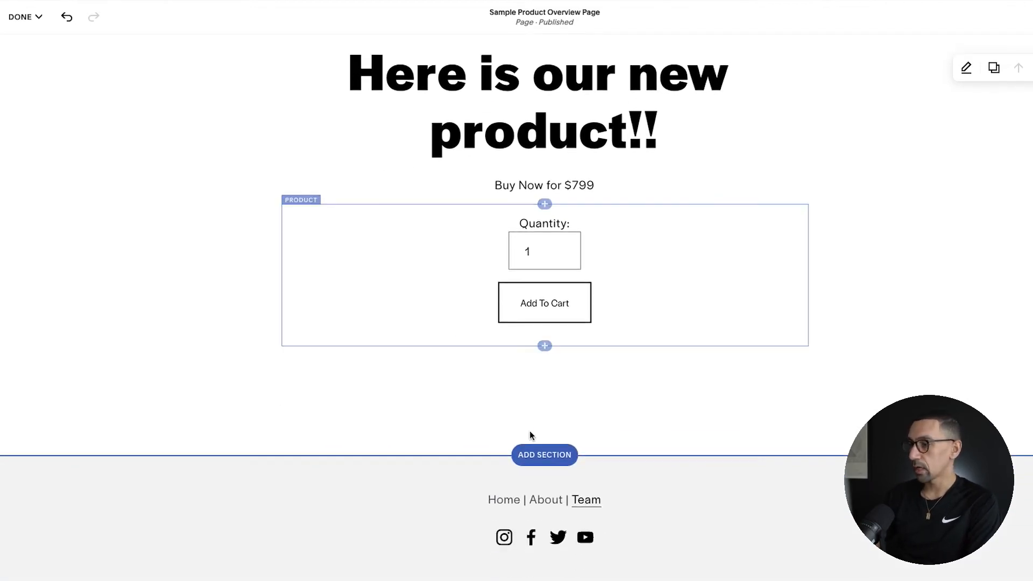
click(545, 456)
click(126, 240)
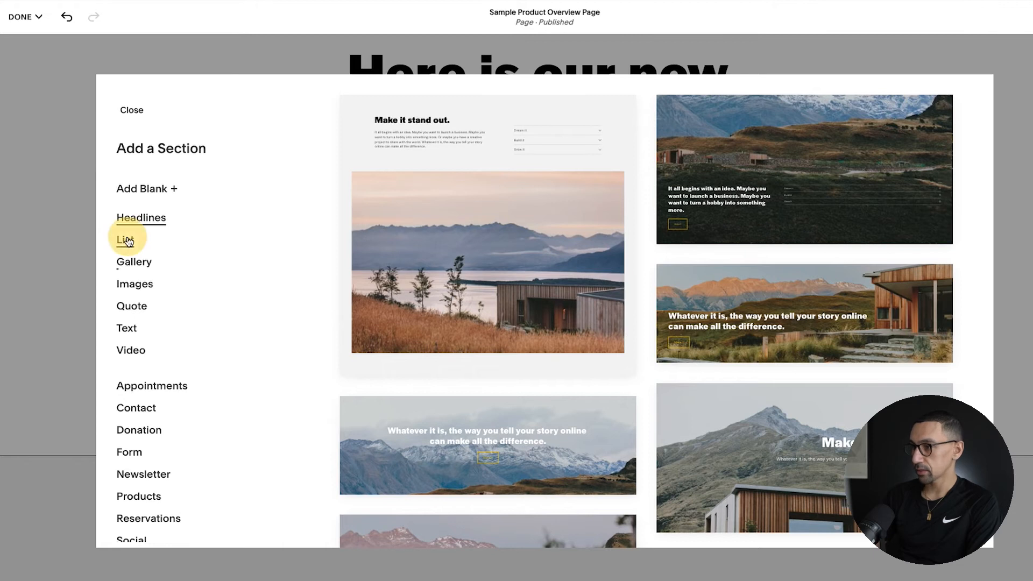
scroll(419, 322, down, 6)
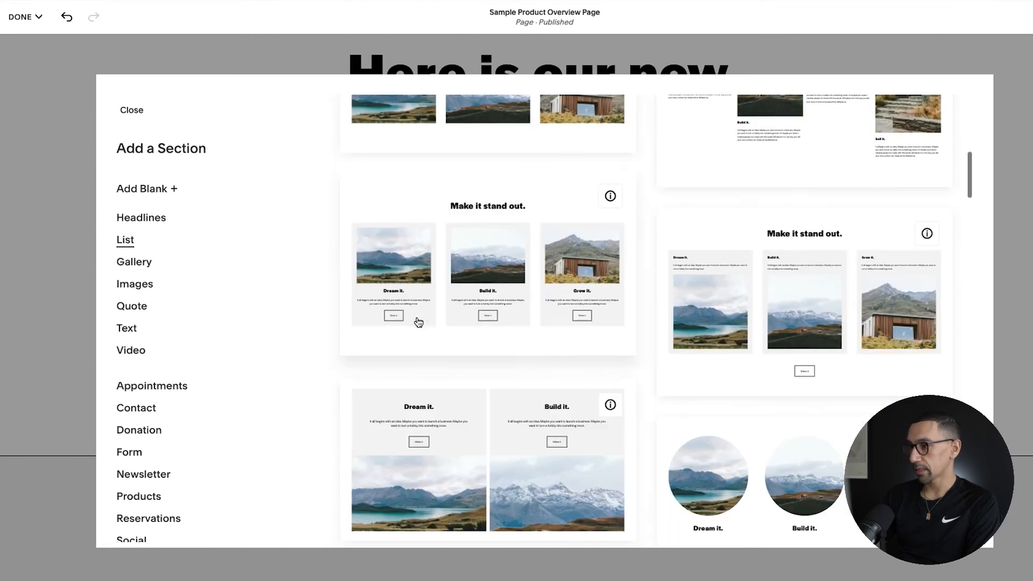
click(517, 264)
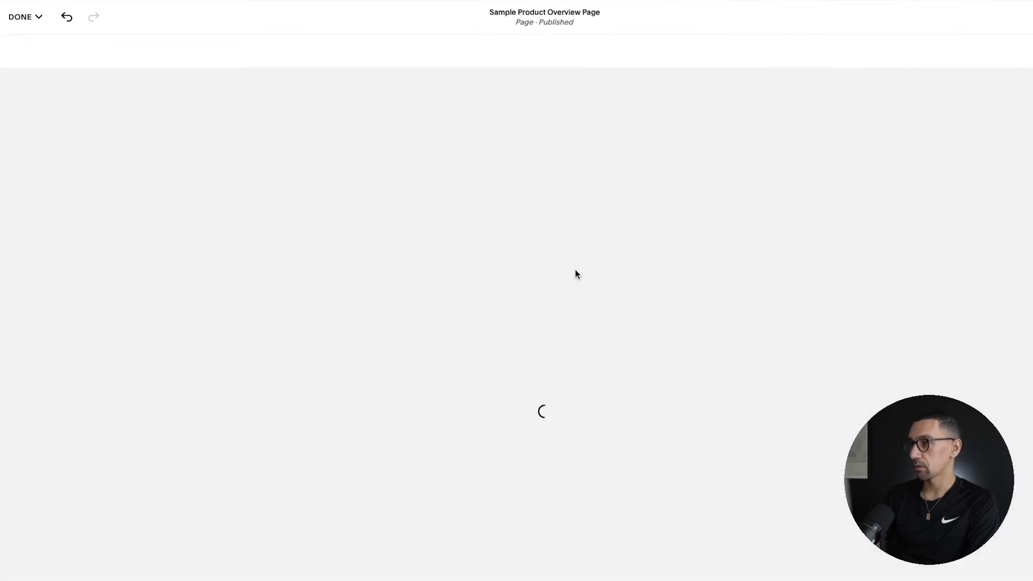
Step: Add a Text section below the three cards, using the "Make it stand out" layout with an accordion and a button
scroll(576, 314, down, 5)
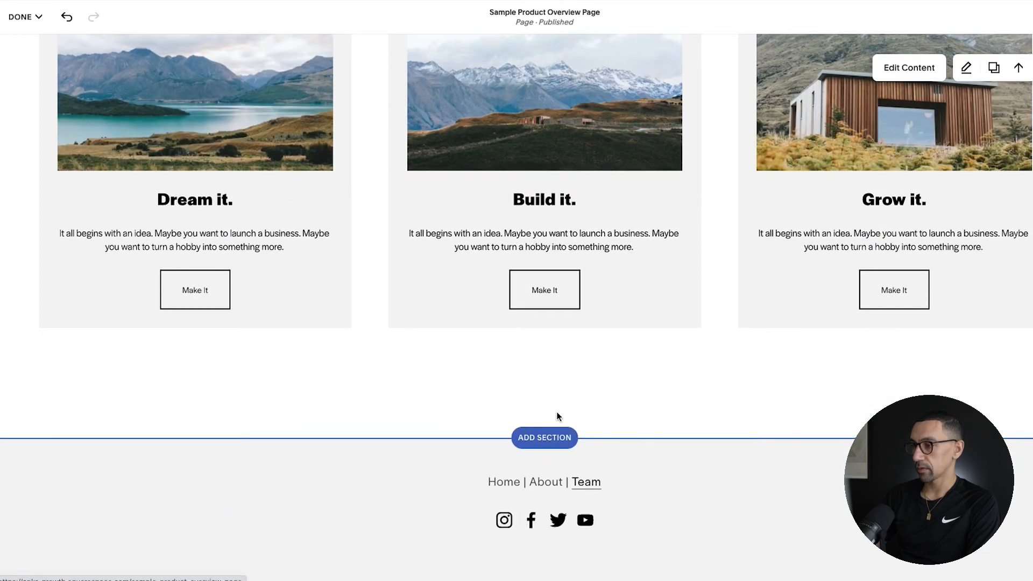
click(552, 436)
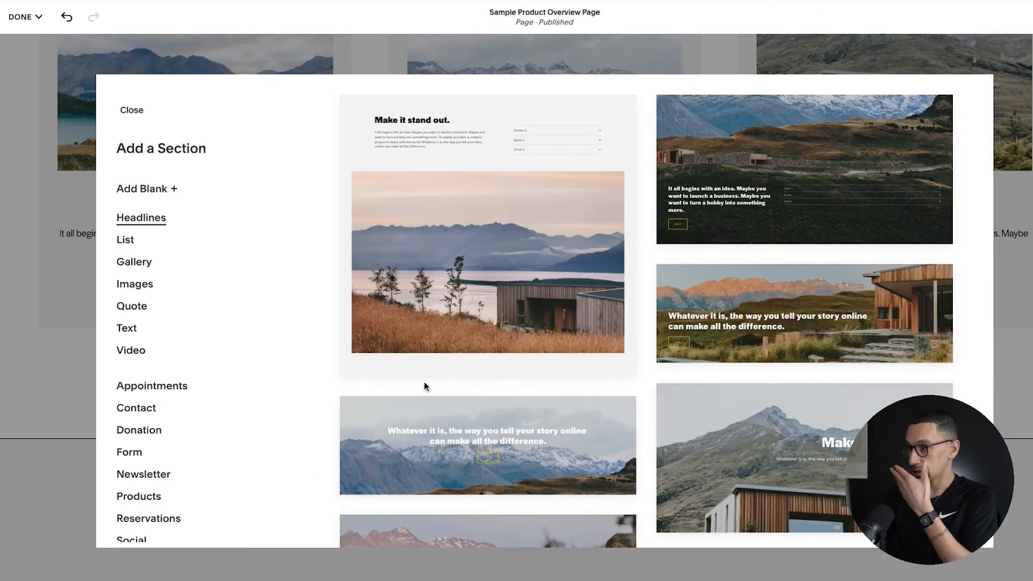
scroll(423, 384, down, 5)
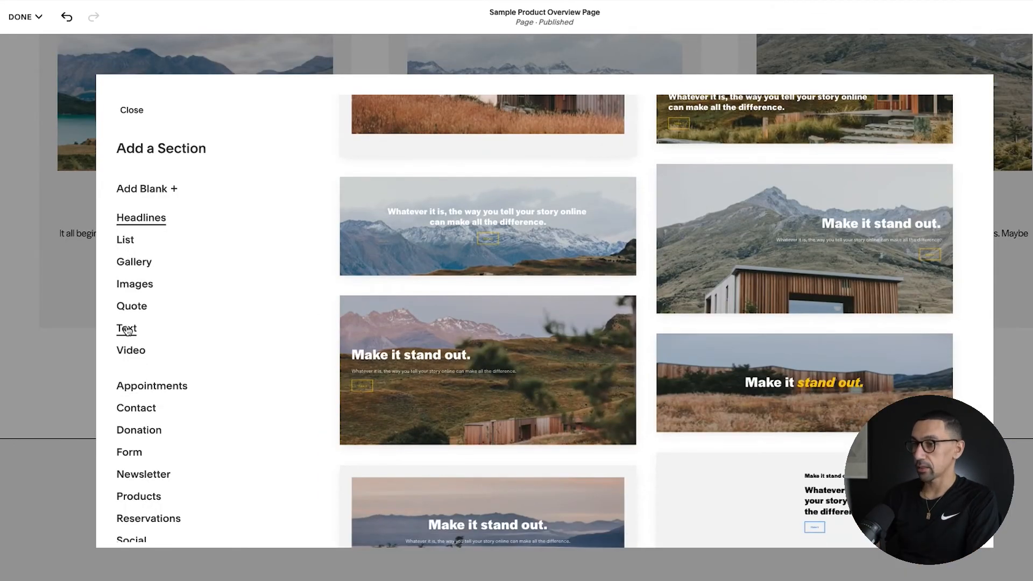
click(127, 330)
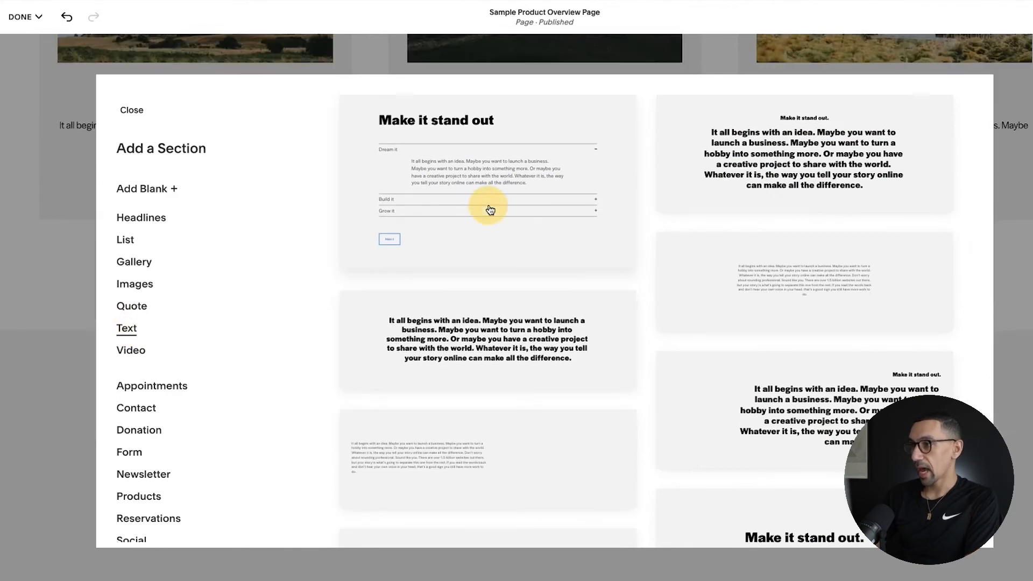
click(489, 209)
Step: Duplicate the headline and product section and move the copy down below the accordion section
scroll(458, 322, up, 5)
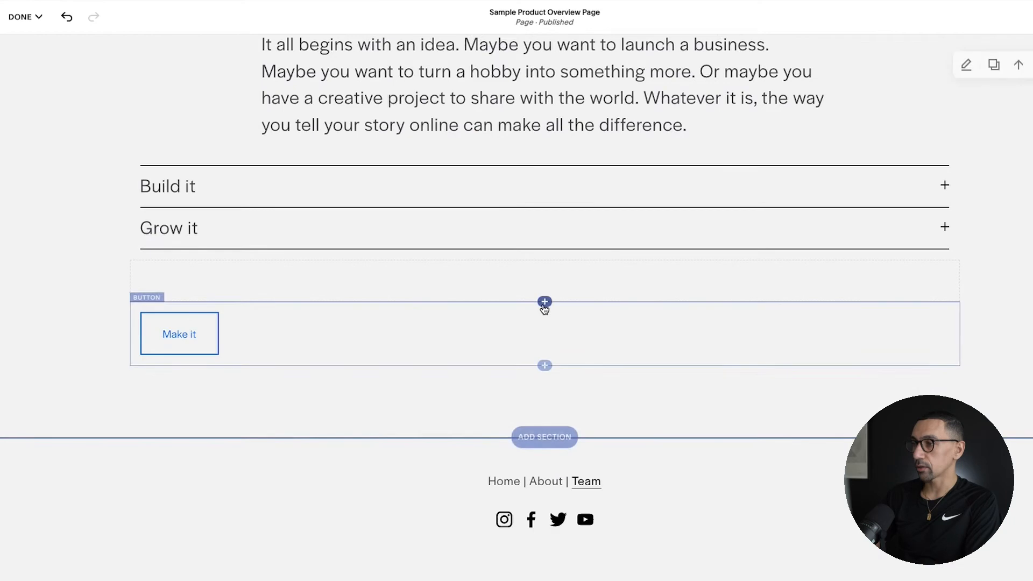
scroll(544, 310, up, 20)
click(986, 139)
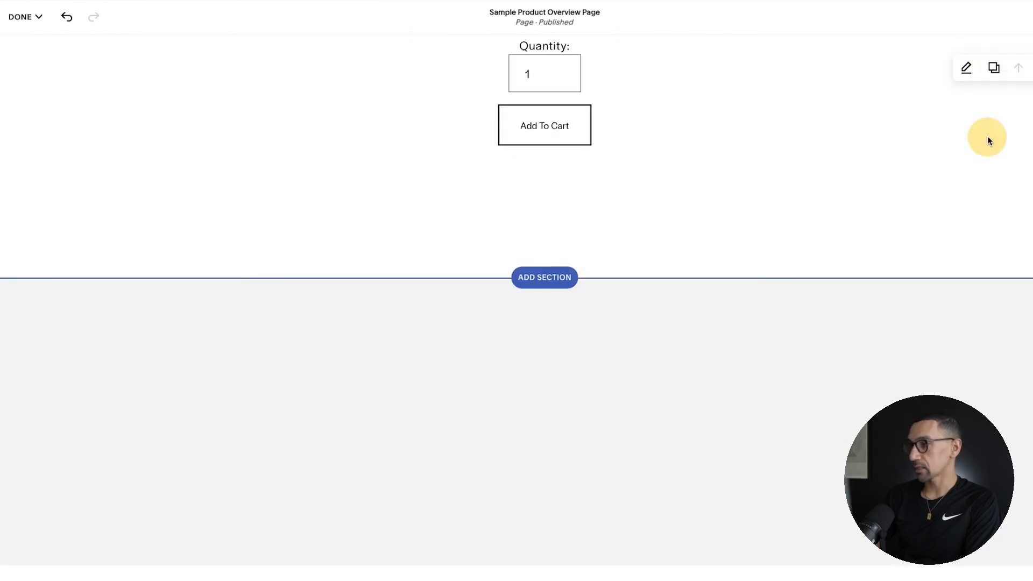
click(1018, 101)
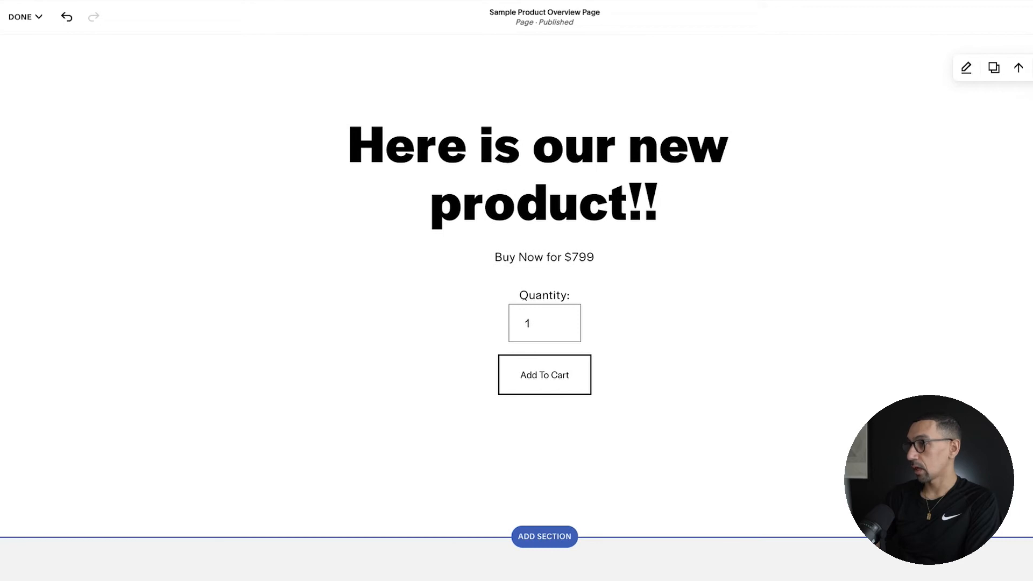
scroll(544, 310, down, 9)
scroll(516, 306, up, 8)
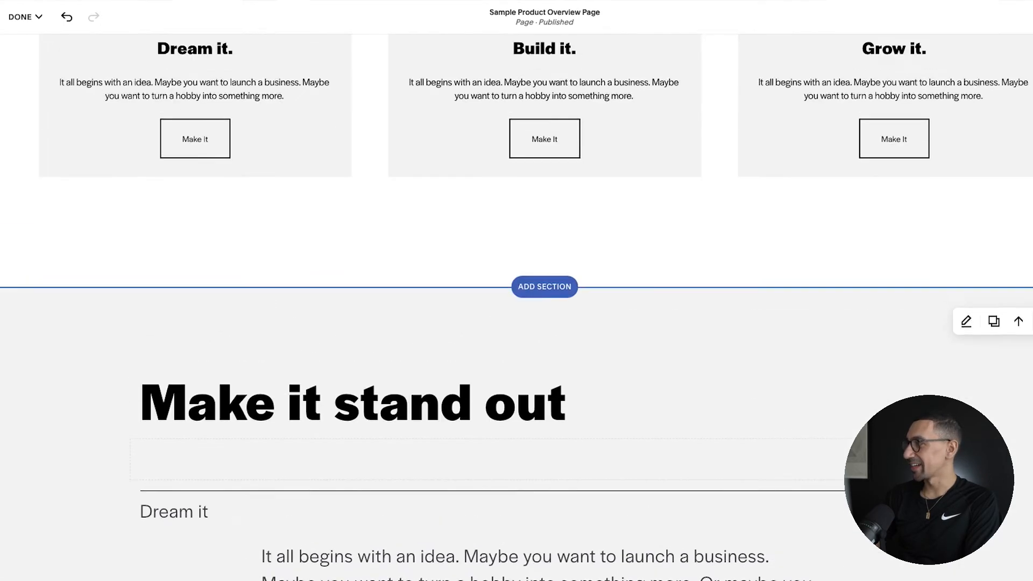
scroll(517, 307, down, 18)
scroll(887, 283, down, 6)
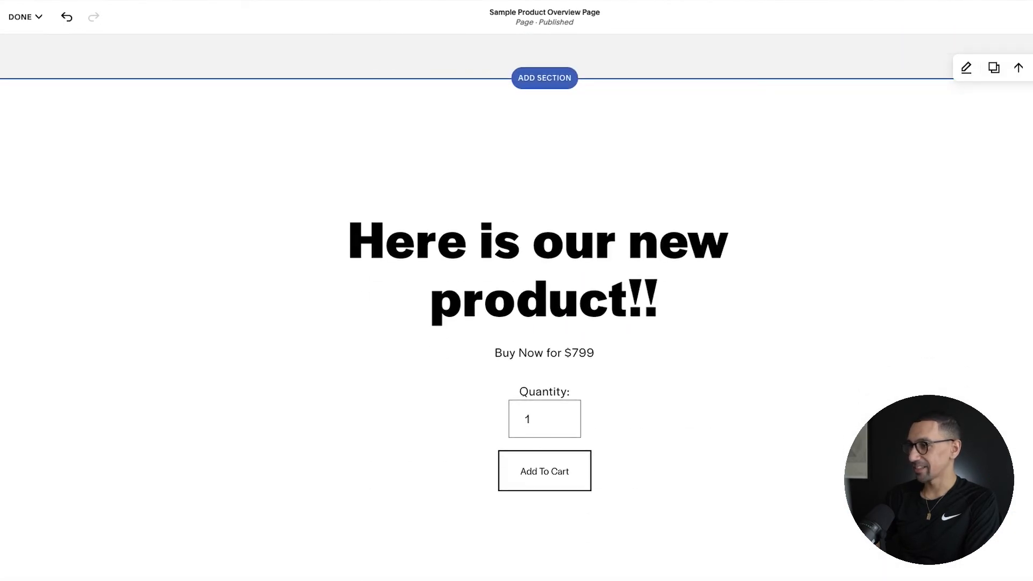
Step: Replace the headline of the duplicated bottom section with "BUY NOW!" and save the page
scroll(888, 284, up, 2)
scroll(729, 399, up, 1)
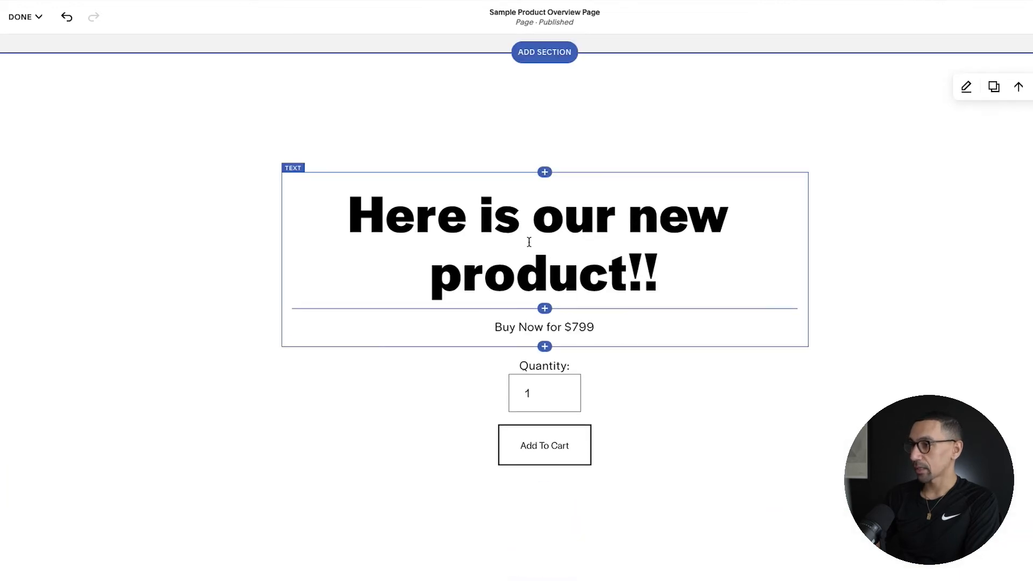
triple_click(529, 242)
text(BUY N)
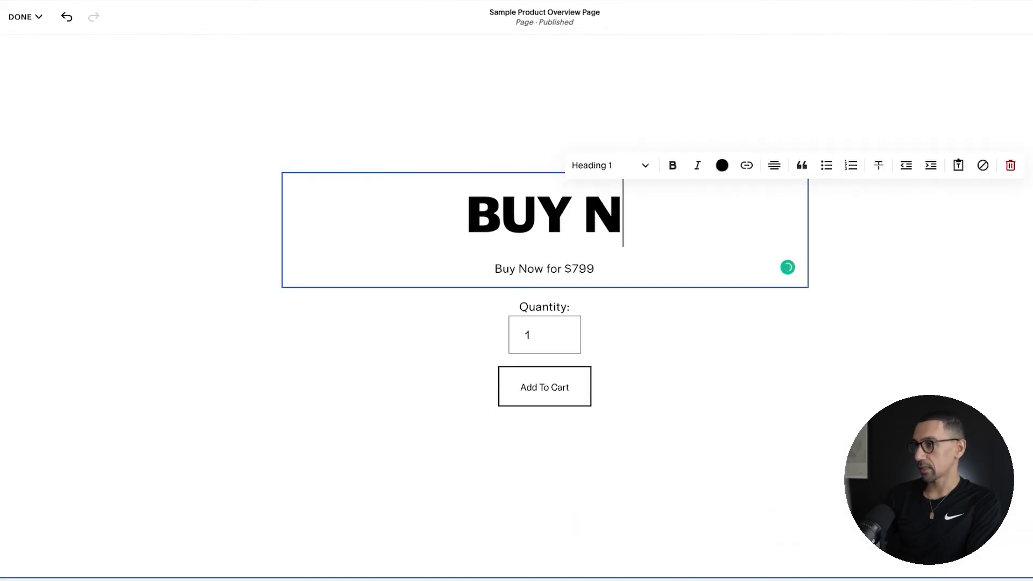
text(OW!)
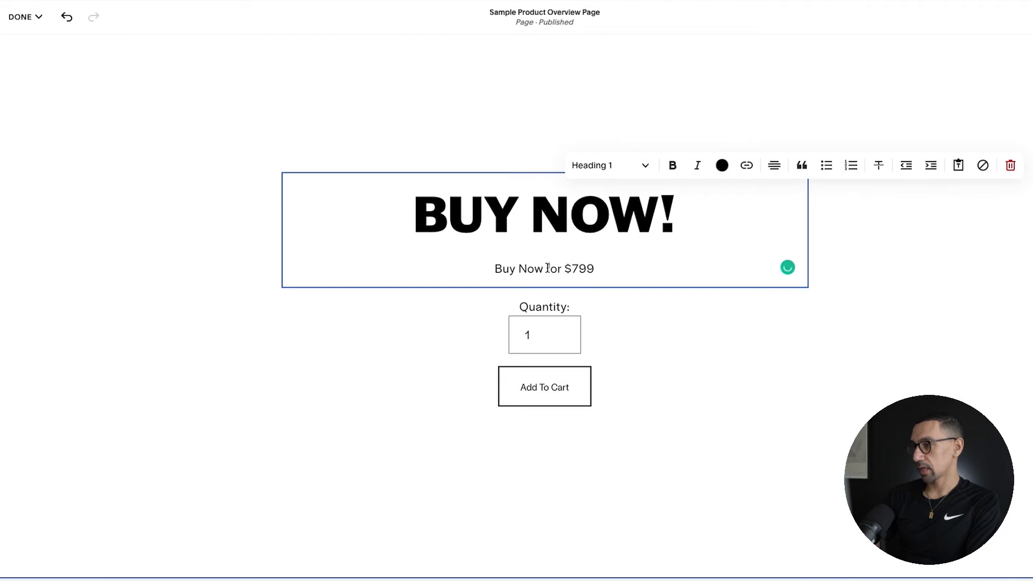
click(318, 316)
click(22, 16)
click(29, 46)
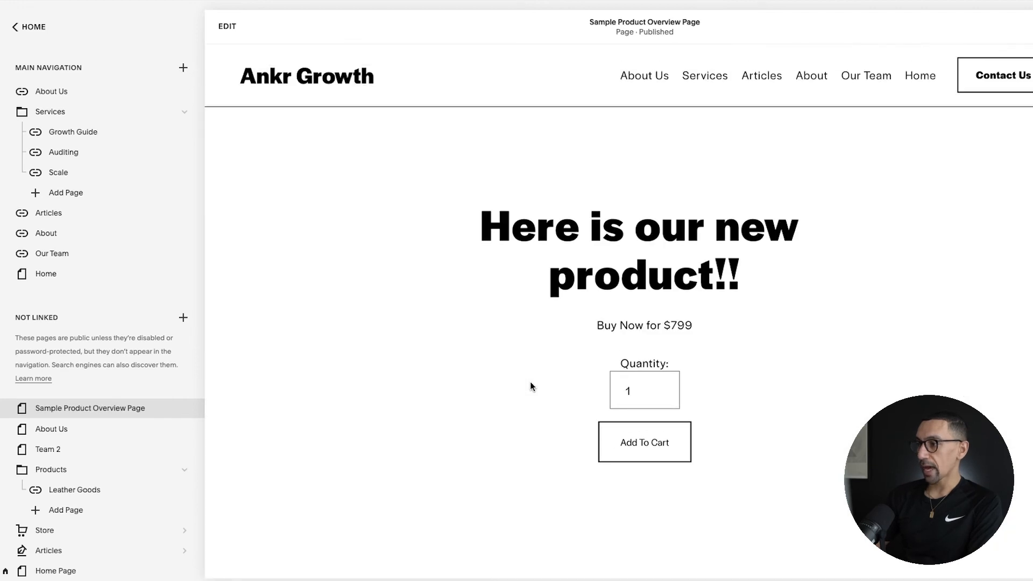
Step: Test the Add to Cart button in the page's first section and remove the sample product from the shopping cart
click(641, 423)
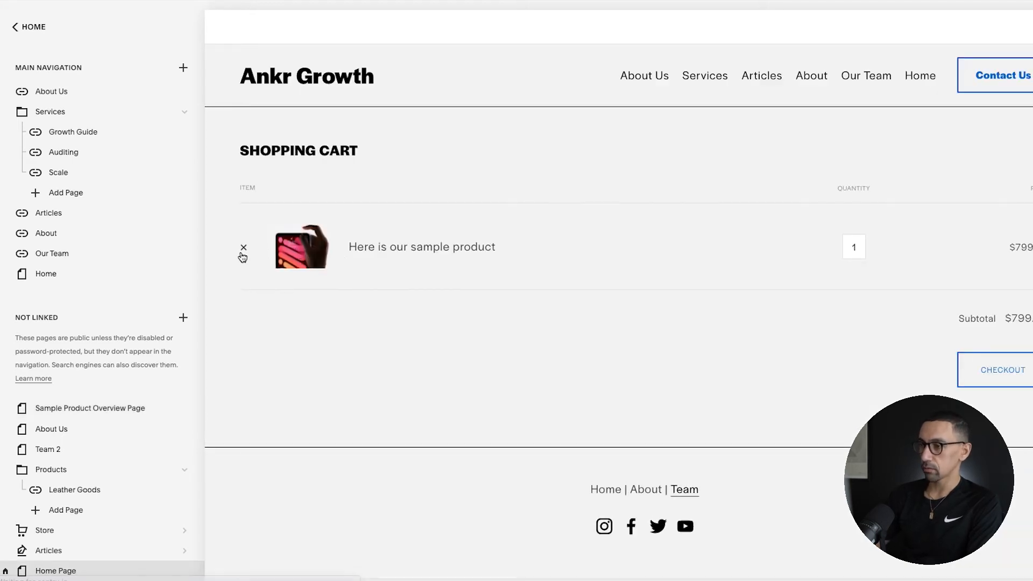
click(243, 250)
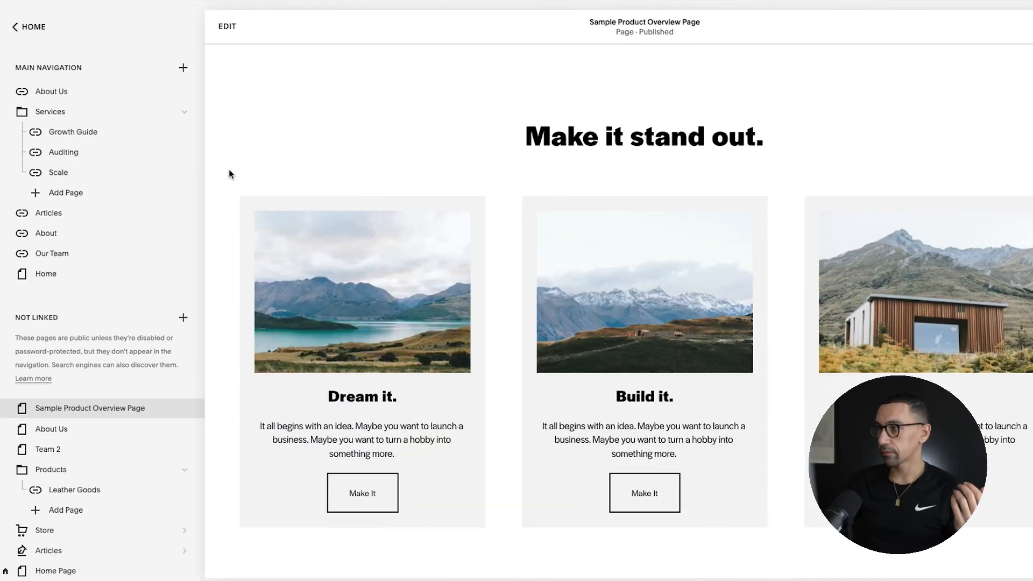
Step: Review the page down to the "BUY NOW!" section and open the design settings of its Product block
scroll(803, 161, down, 10)
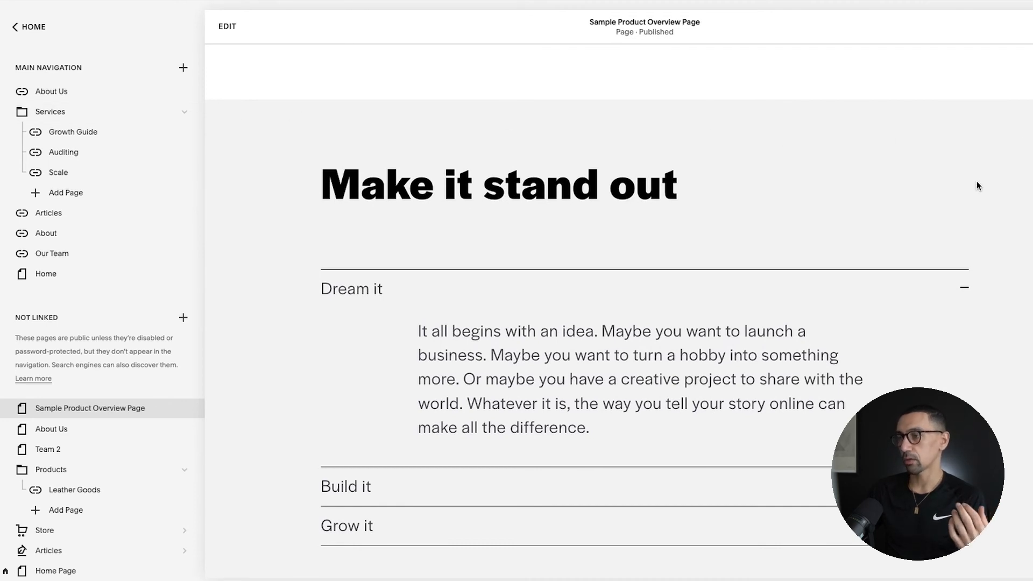
click(658, 286)
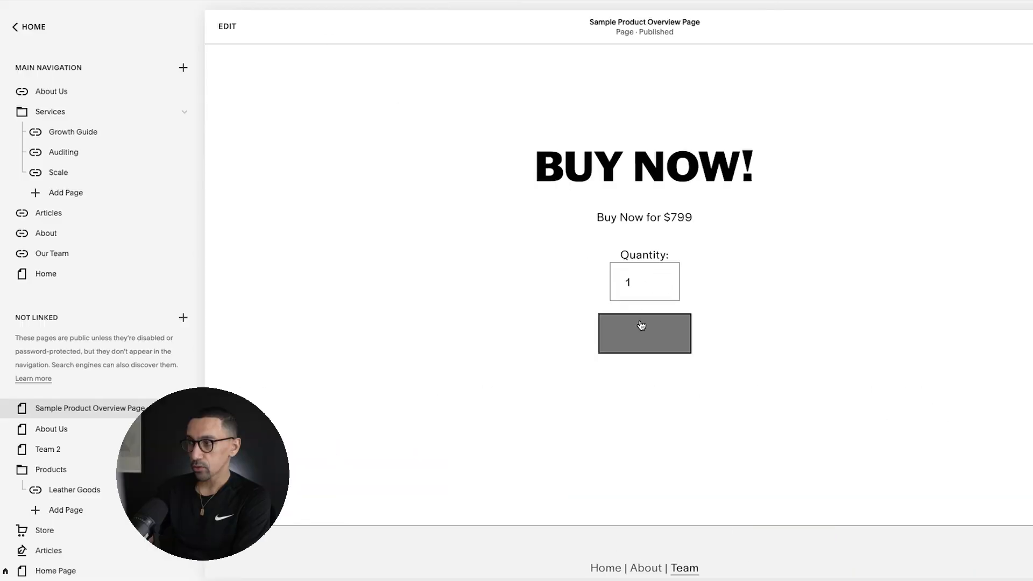
double_click(589, 170)
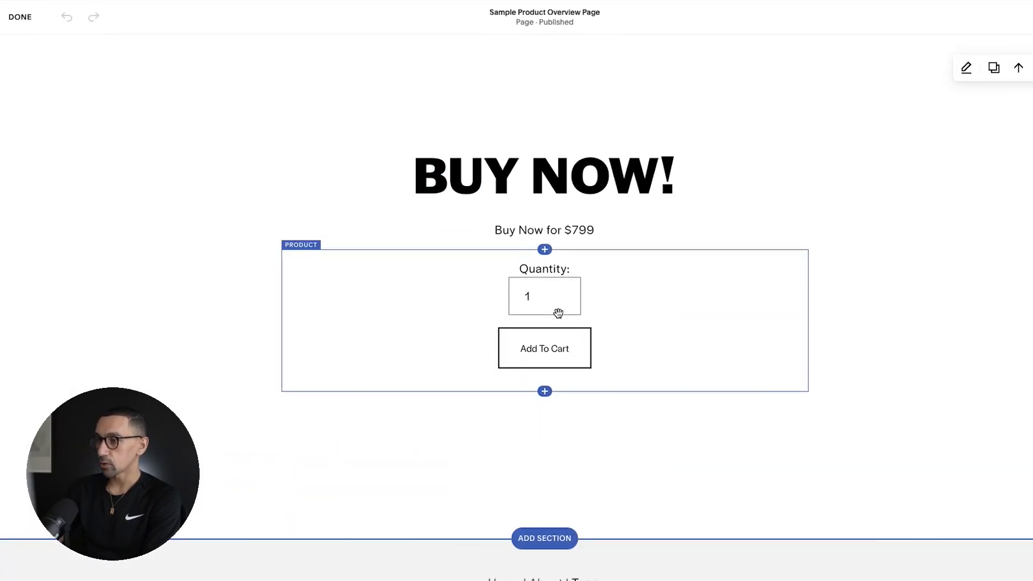
click(558, 313)
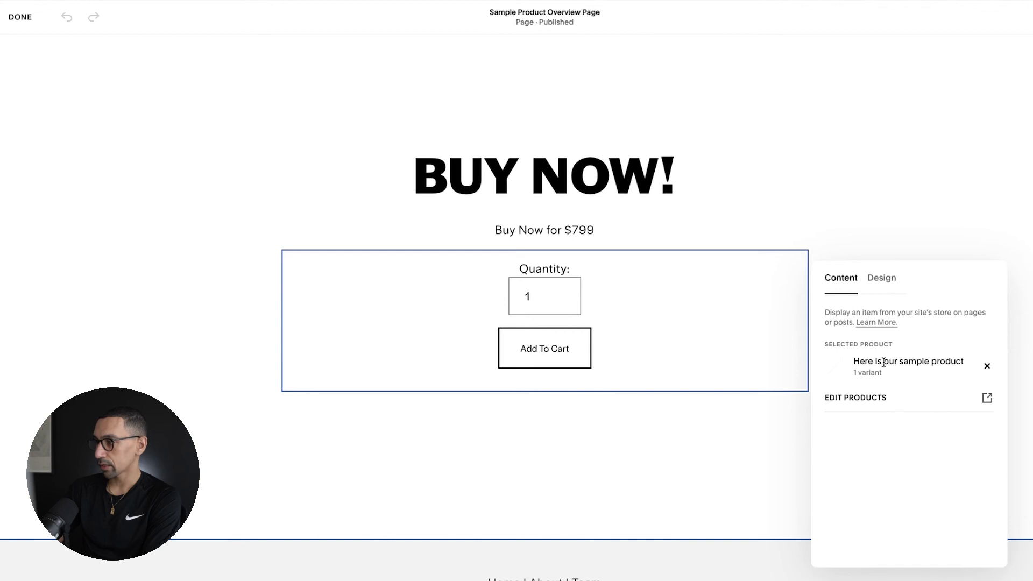
click(882, 280)
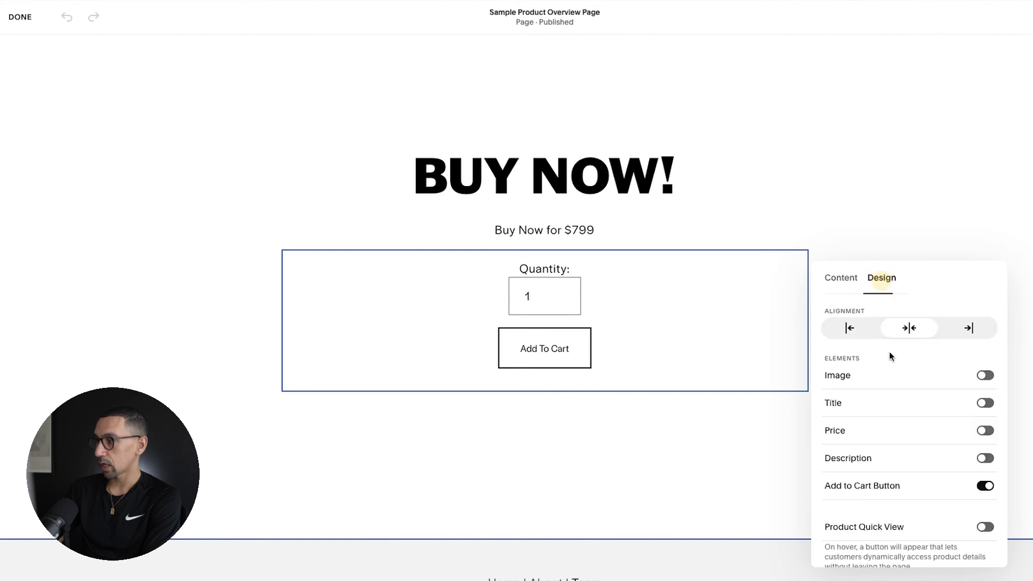
Step: Open the sample product's editor from the Product block and enable a custom label for its purchase button
click(840, 285)
click(857, 404)
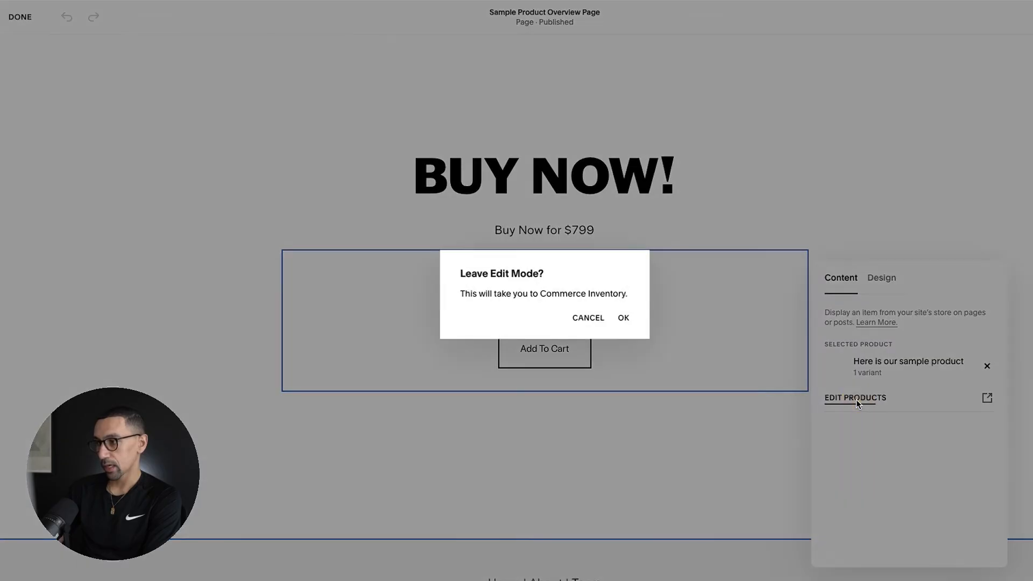
click(622, 318)
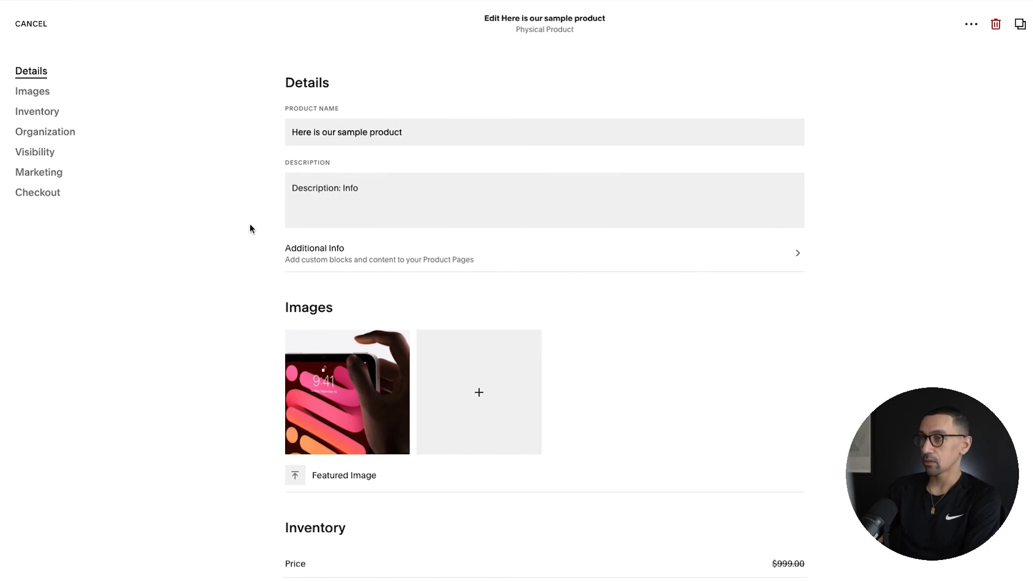
scroll(254, 217, down, 15)
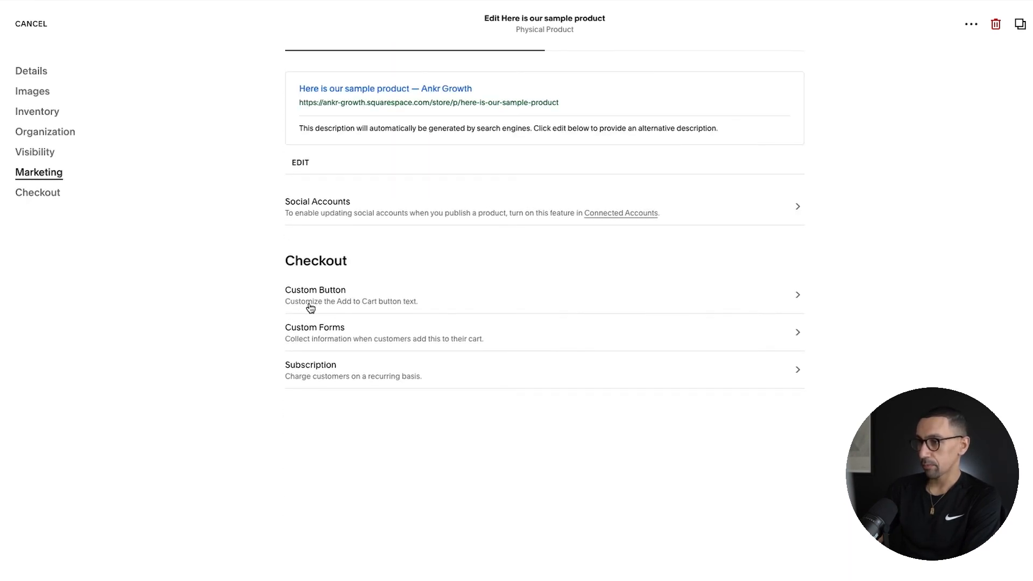
click(349, 299)
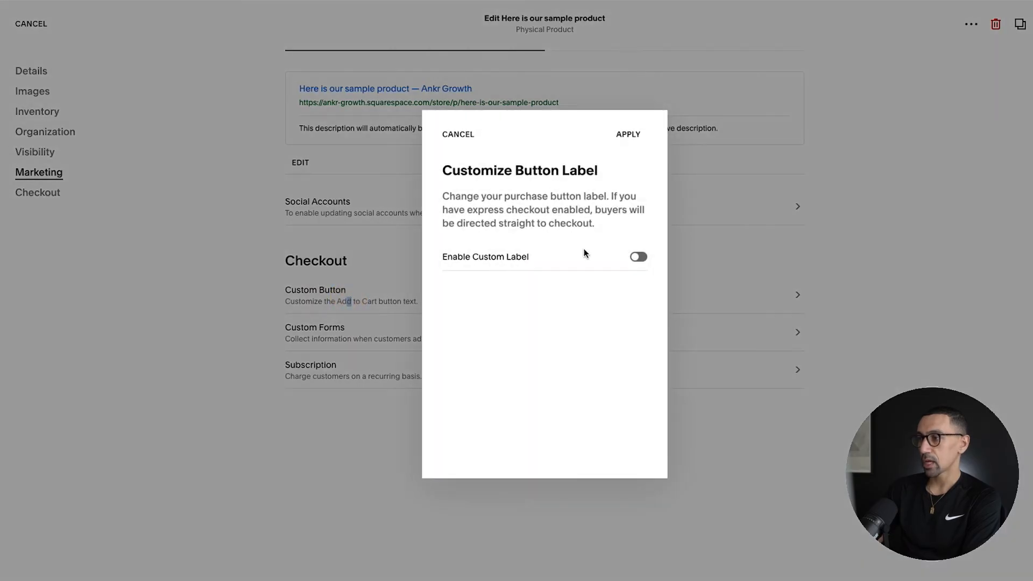
click(639, 257)
click(514, 311)
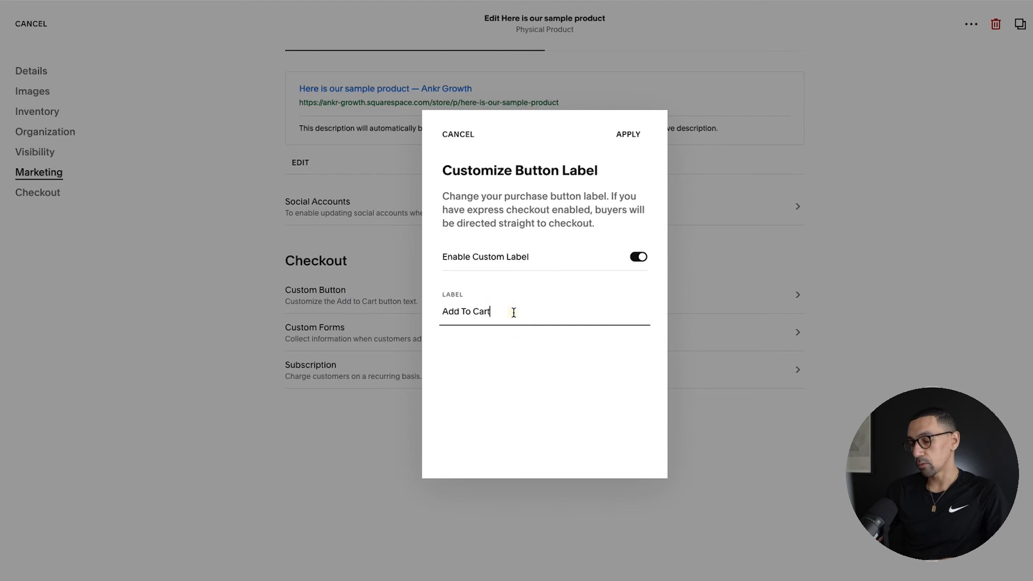
Step: Try "Pre-Order" as the custom label of the sample product's purchase button
key(ctrl+a)
text(P)
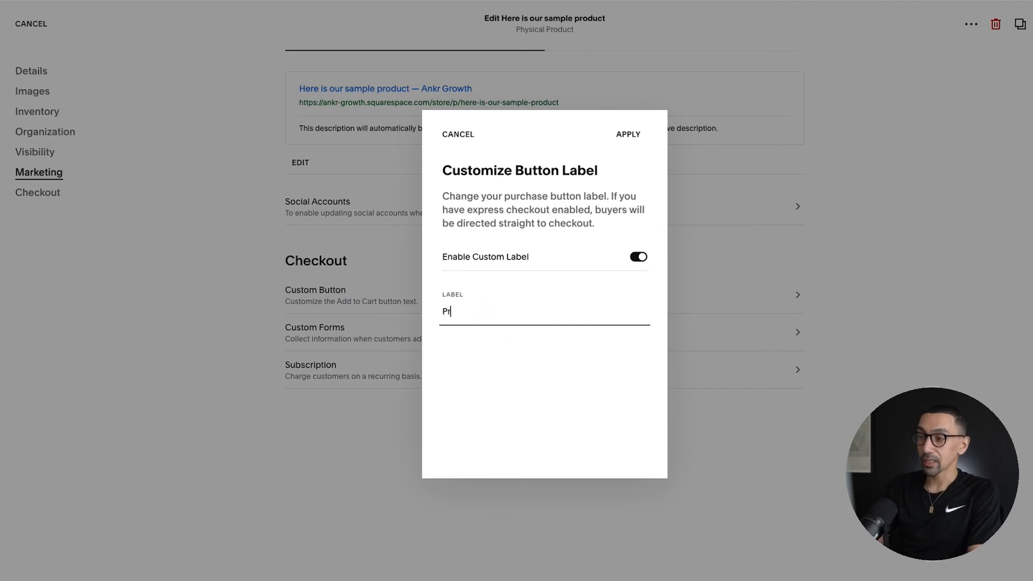
key(BackSpace)
key(BackSpace)
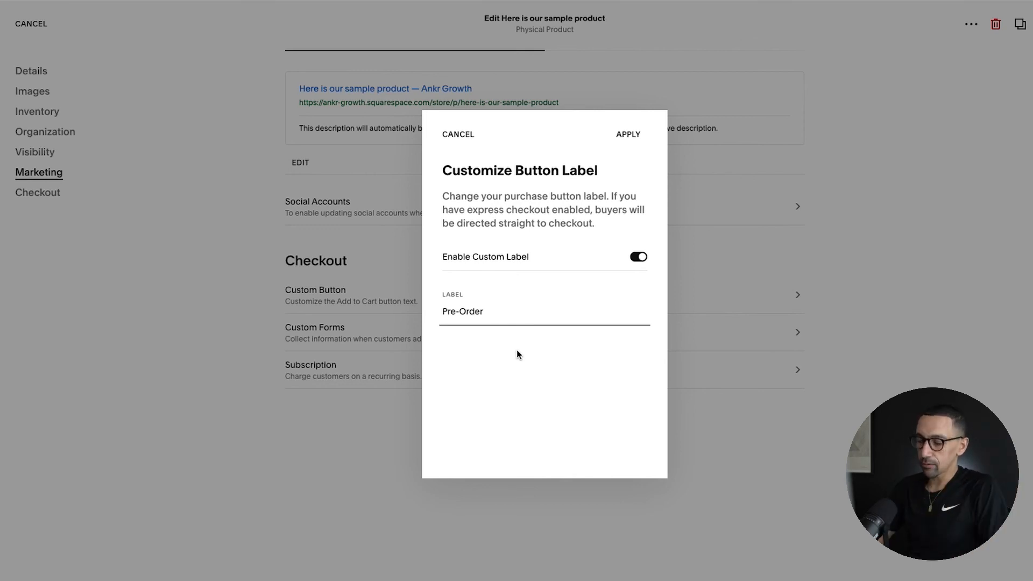
Step: Apply "Purchase Now!" as the sample product's purchase button label and return to the site's main menu
key(ctrl+a)
text(Purchase)
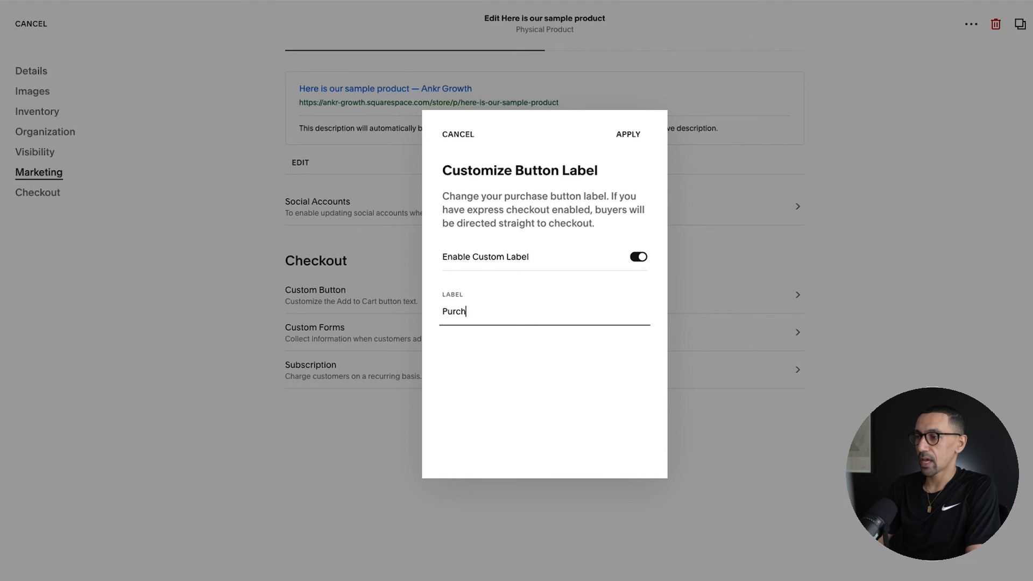
text( Now!)
click(622, 133)
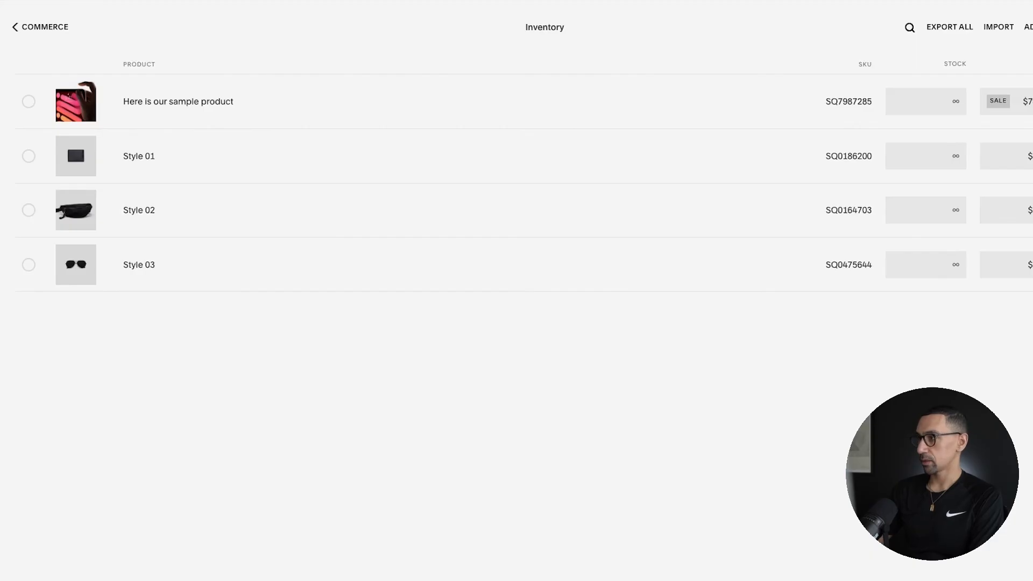
click(33, 28)
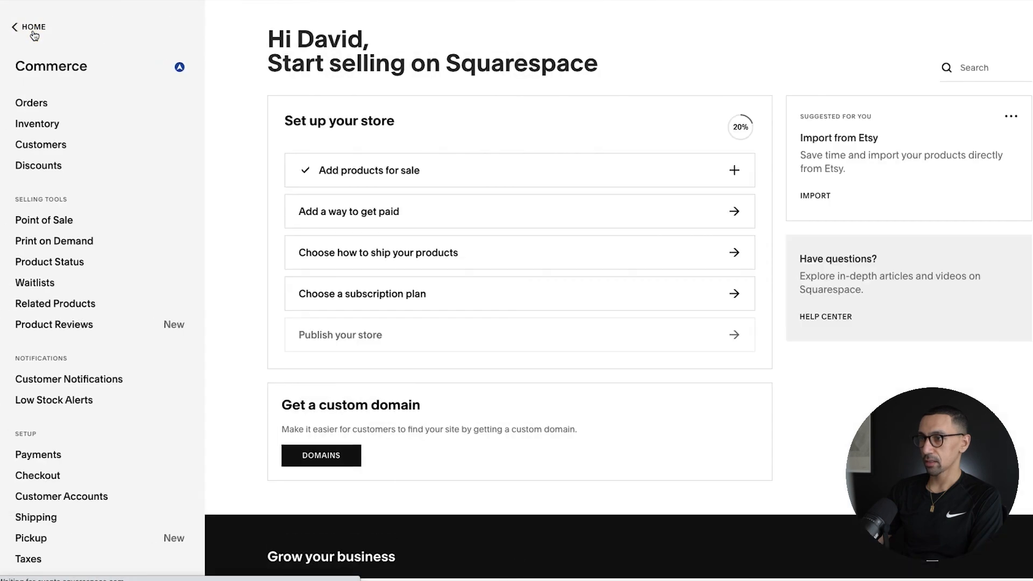
click(33, 30)
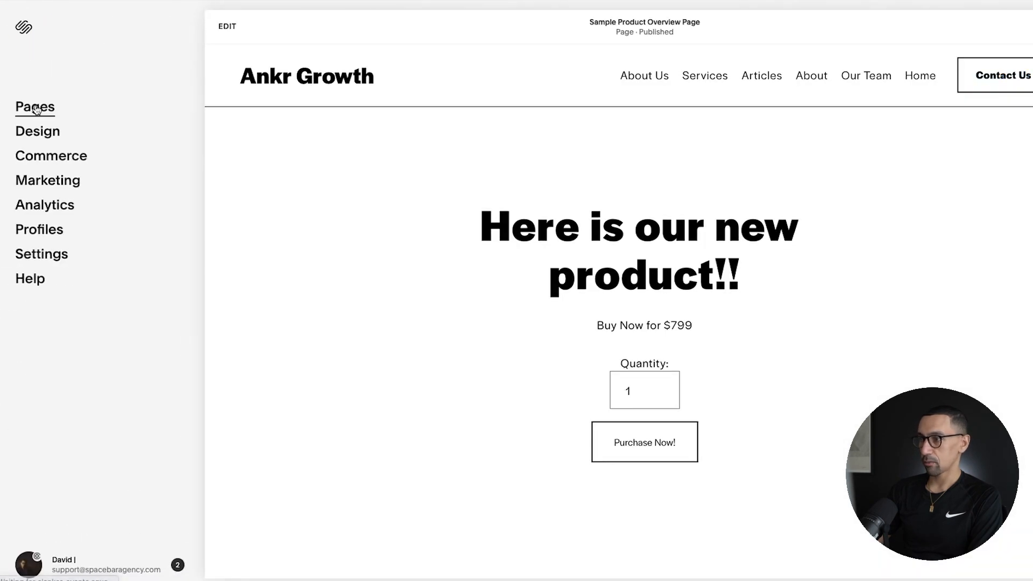